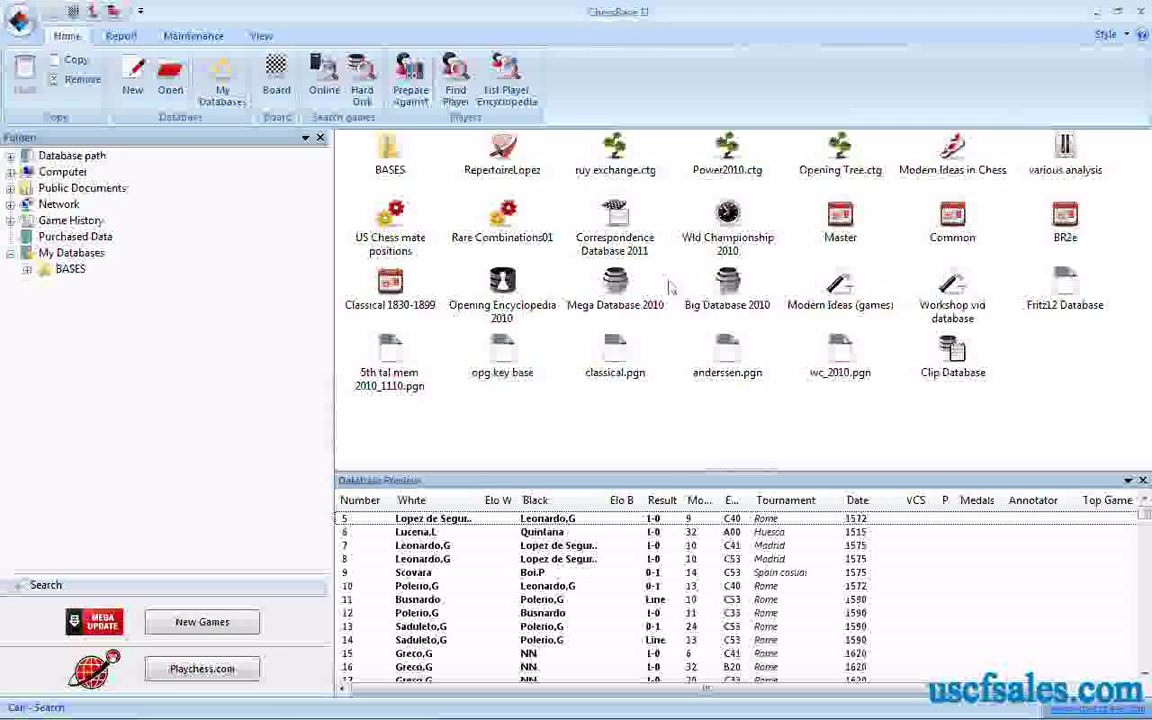
Select the Mega Database 2010 icon in the My Databases collection
click(617, 286)
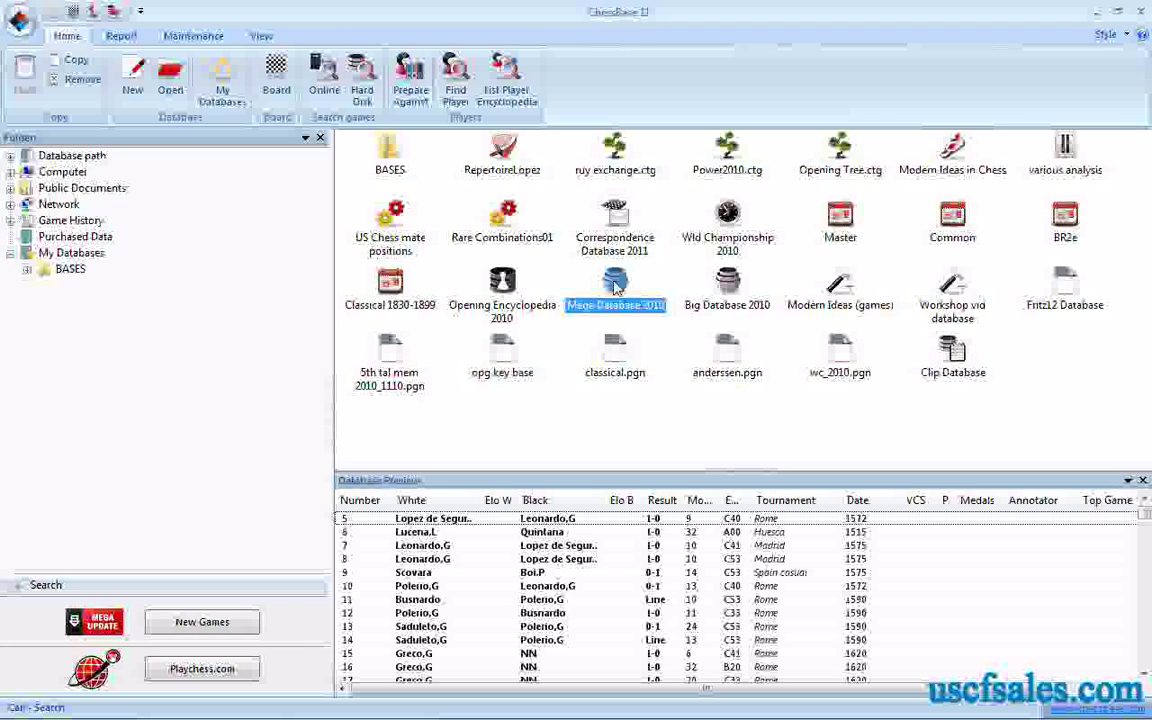
Open the Mega Database 2010 search on its Annotations tab and require games with variations
right_click(615, 287)
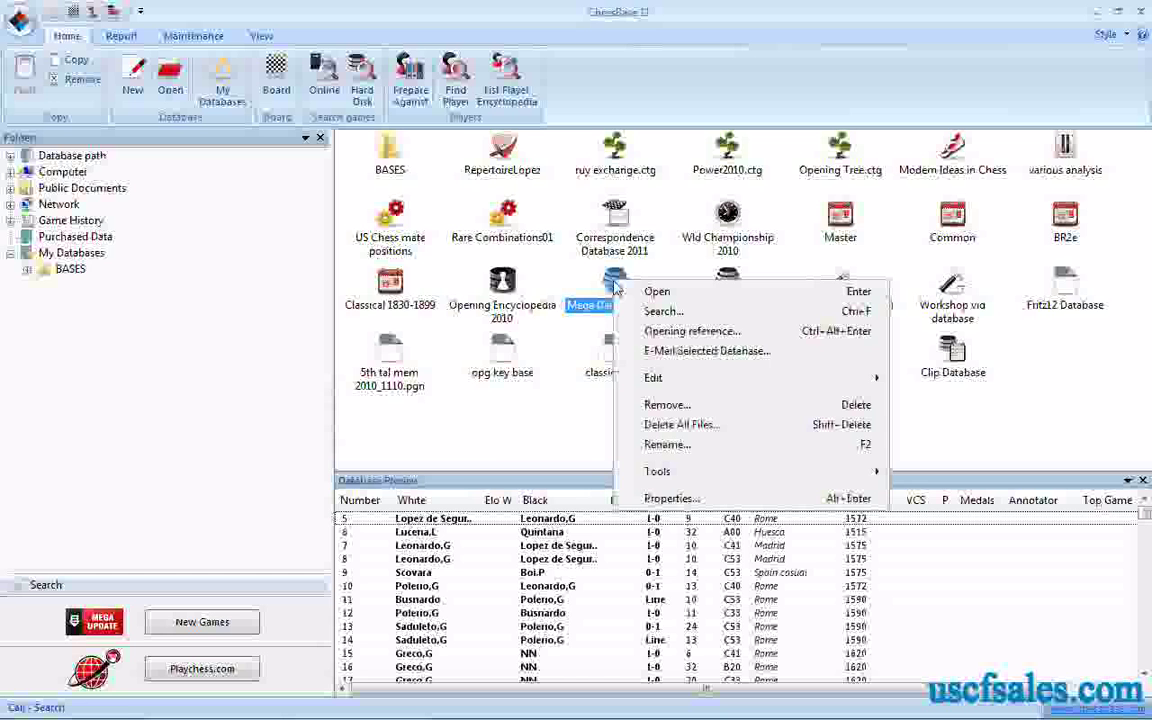
click(662, 312)
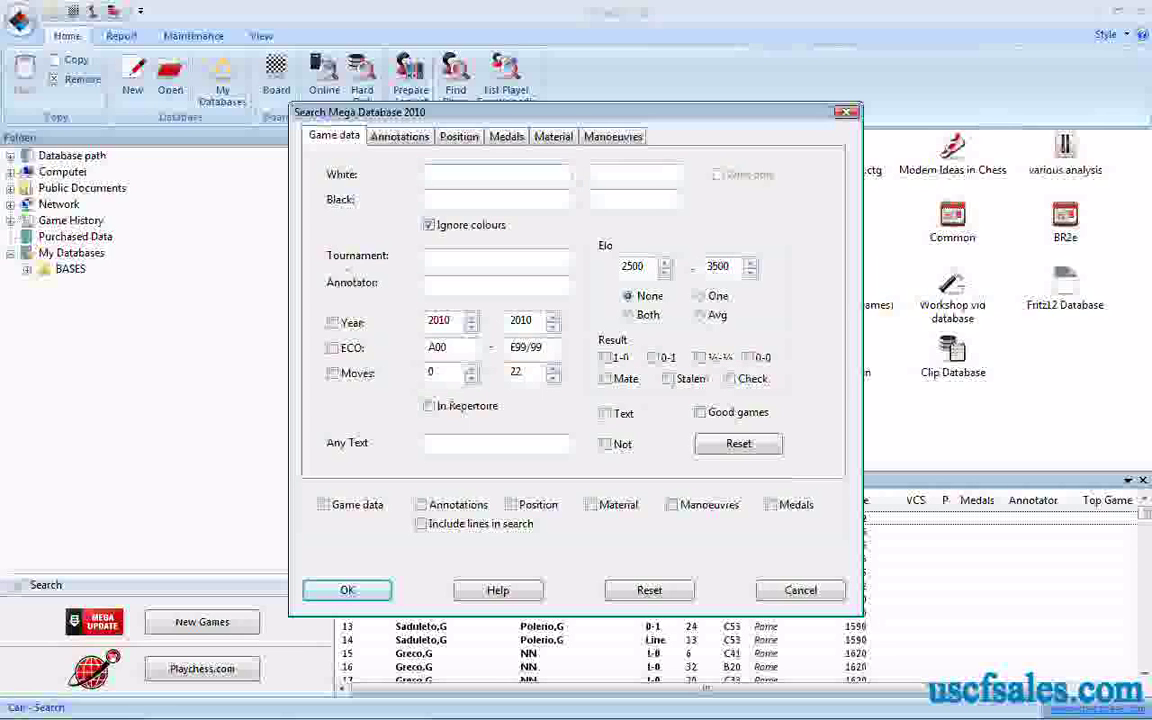
click(393, 138)
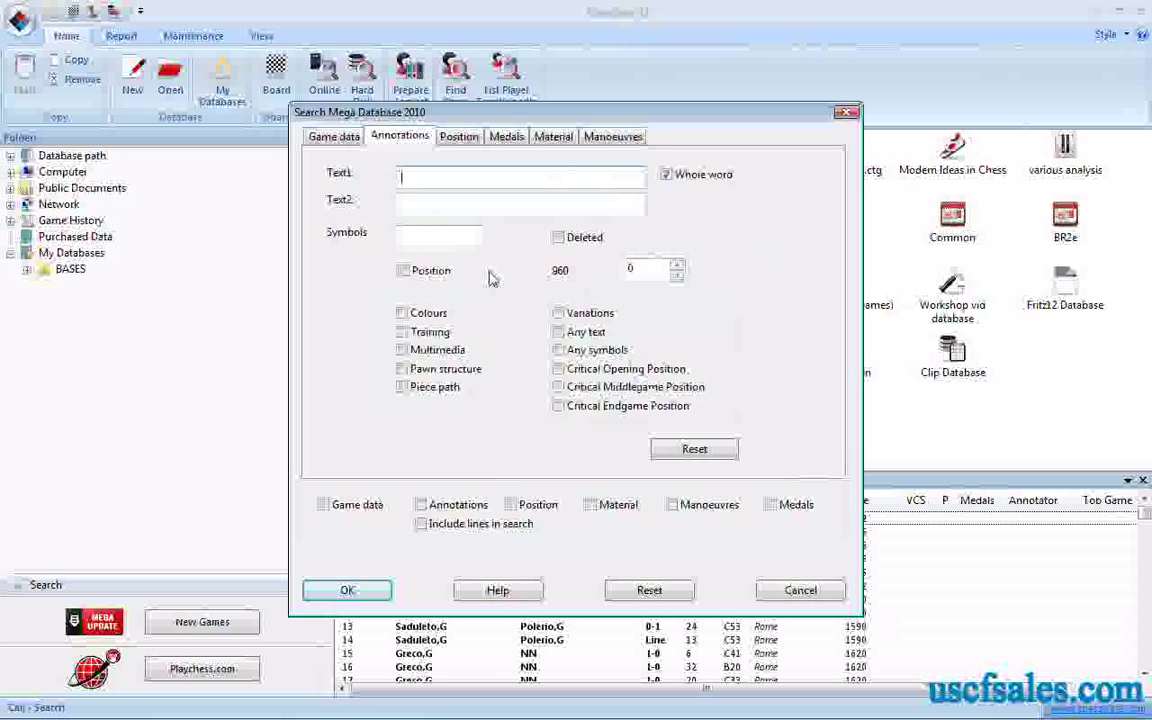
click(558, 314)
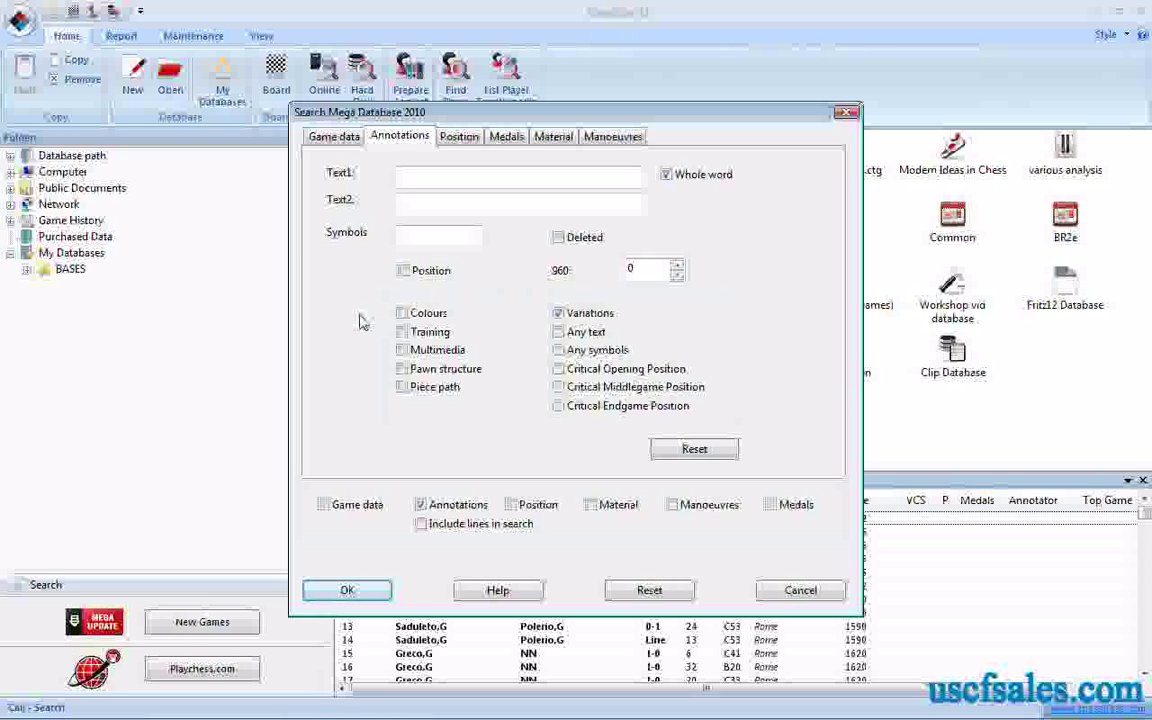
Try the Any text and Any symbols criteria, then untick both again
click(559, 334)
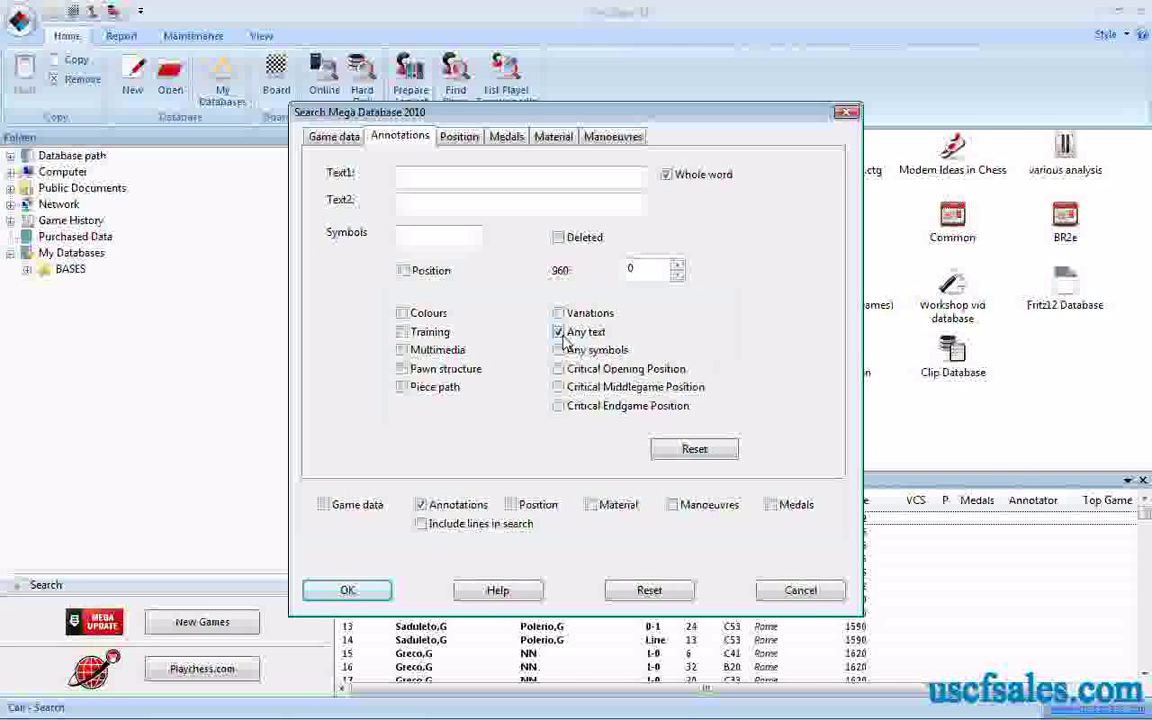
click(560, 334)
click(559, 351)
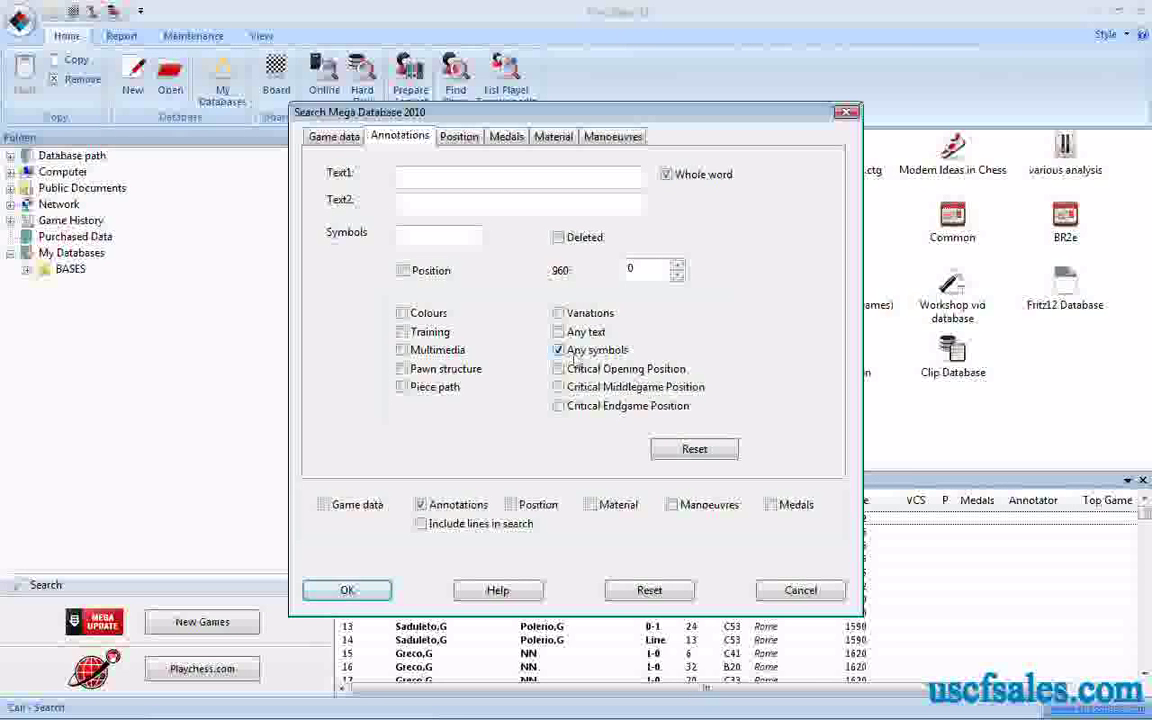
click(558, 351)
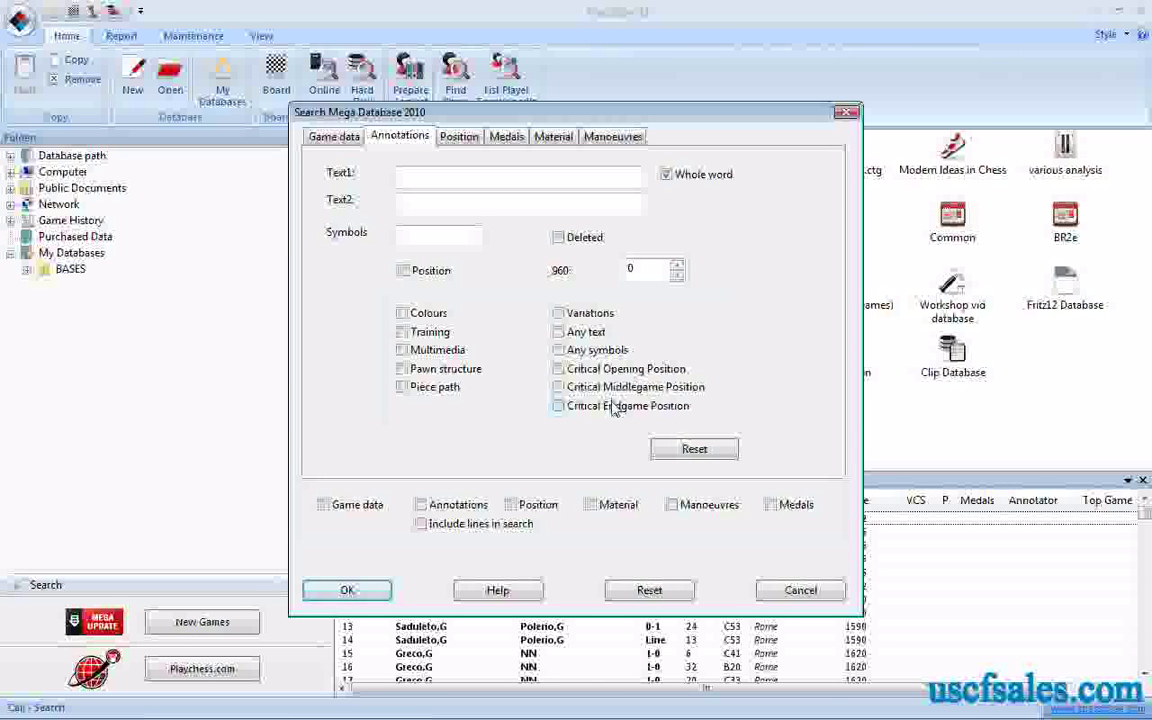
Among the critical position markers, leave only Critical Endgame Position ticked
click(558, 369)
click(558, 387)
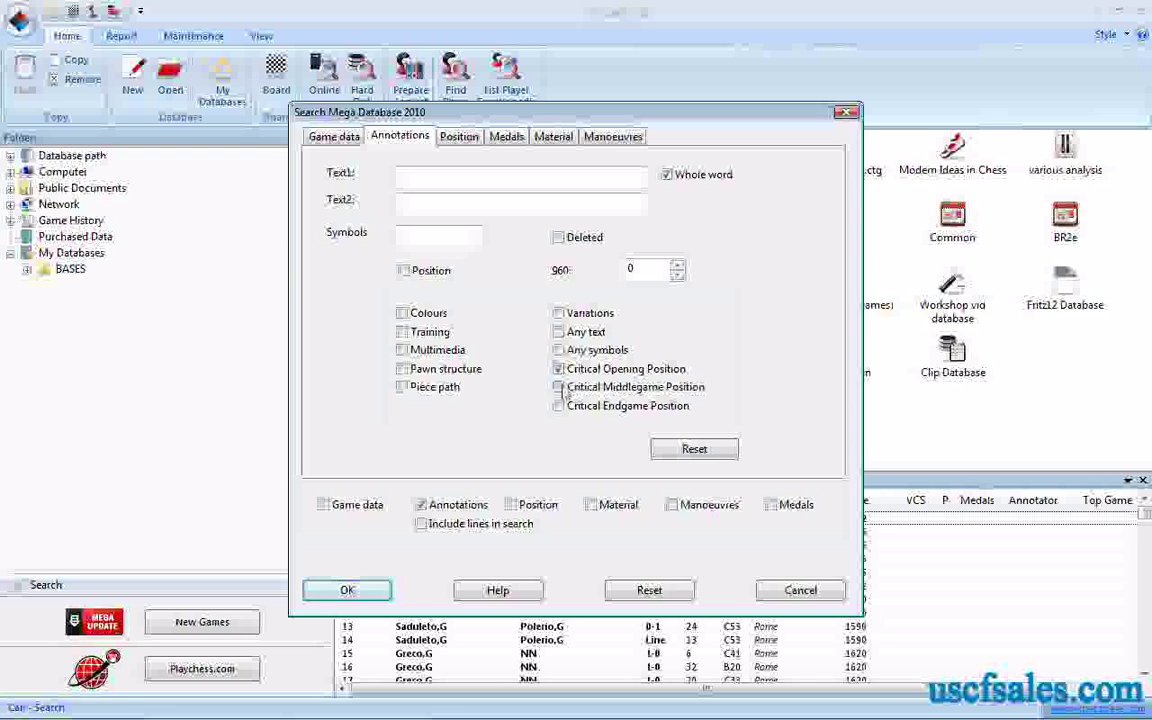
click(558, 406)
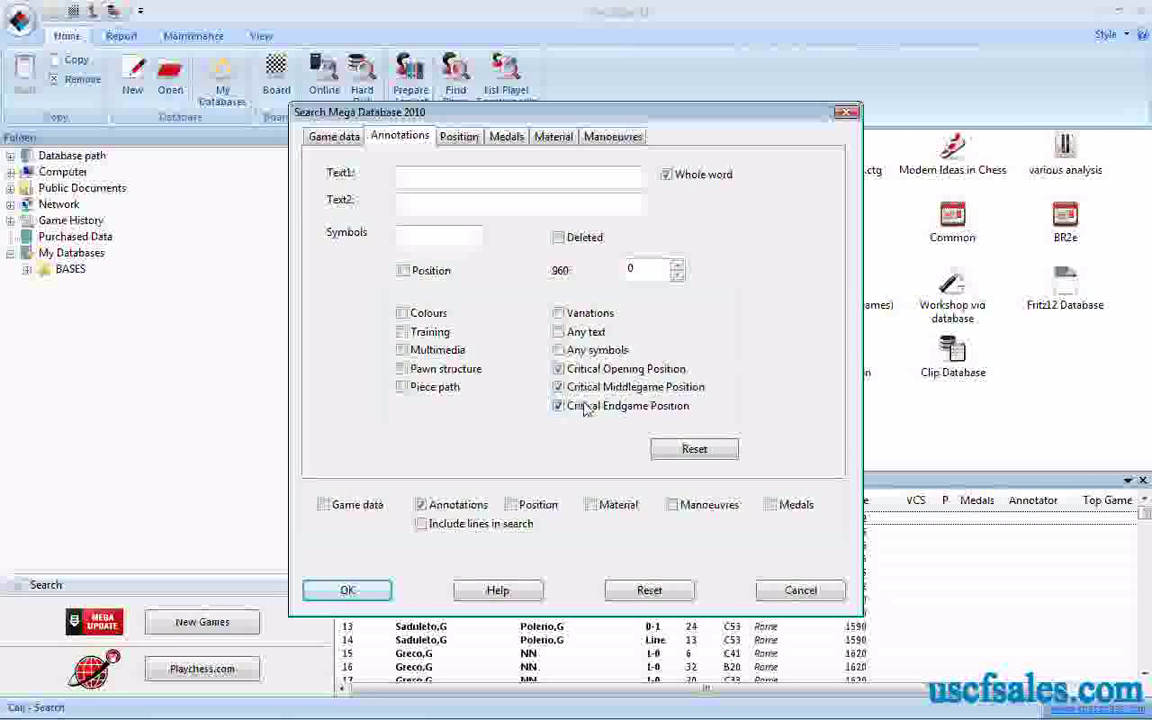
click(558, 369)
click(558, 387)
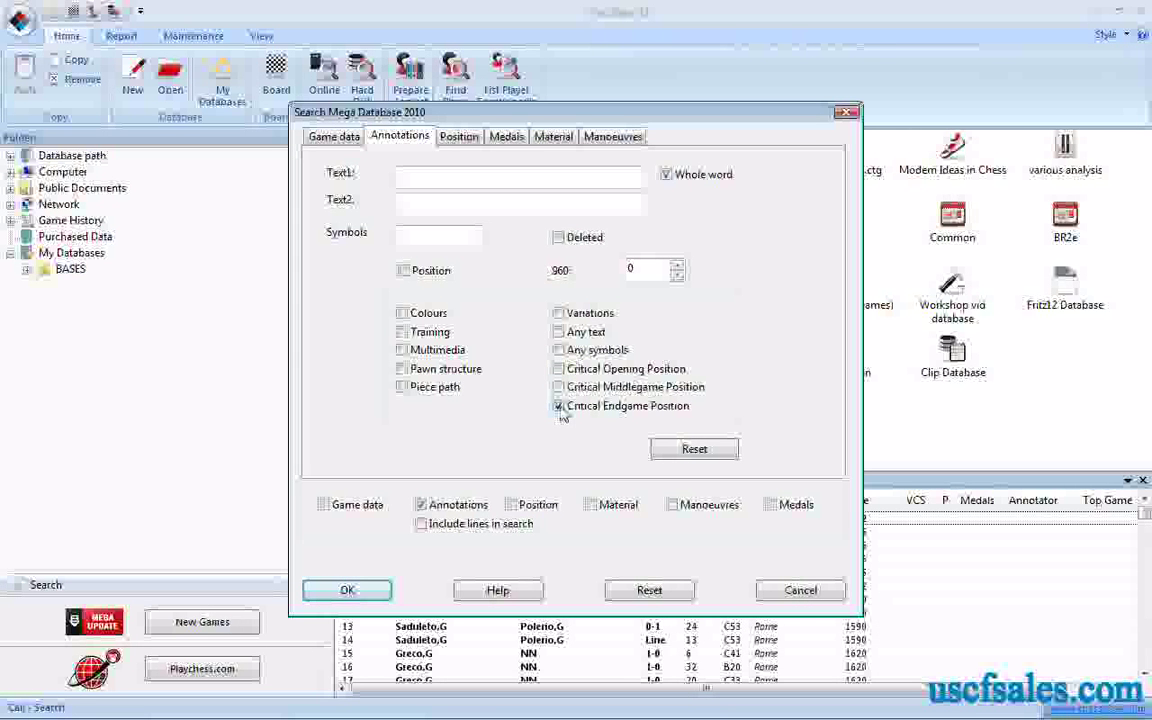
Untick Critical Endgame Position and try Pawn structure, Piece path and Multimedia, leaving them off
click(558, 406)
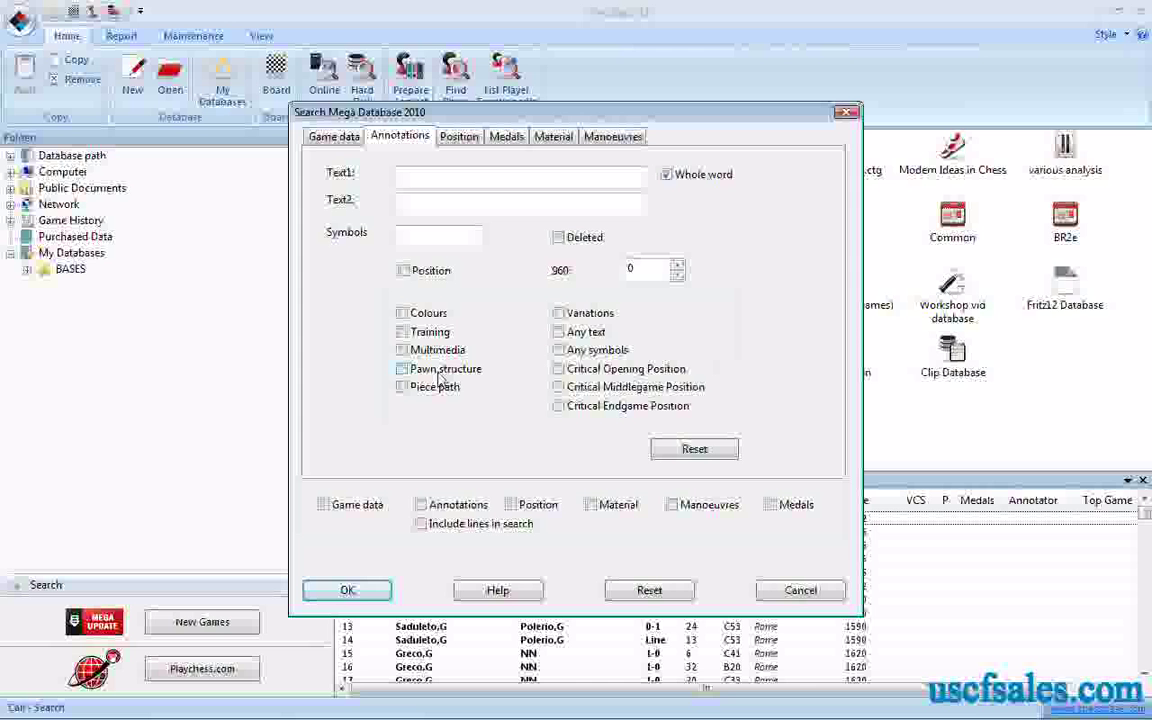
click(402, 370)
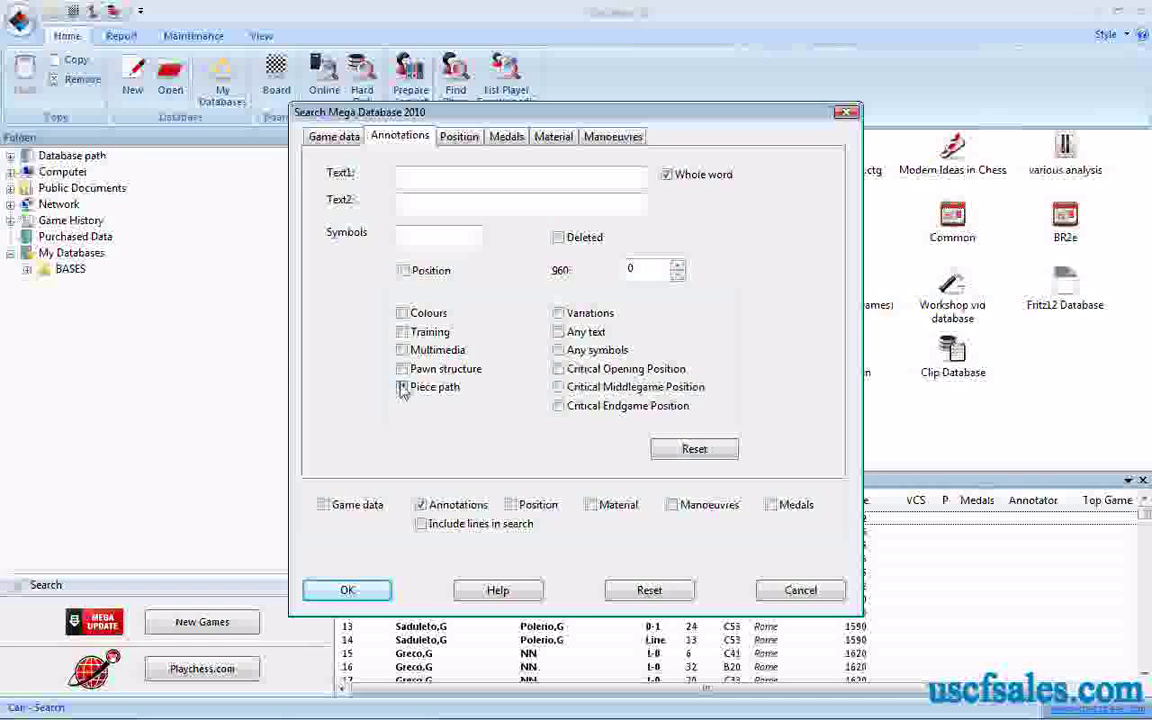
click(403, 387)
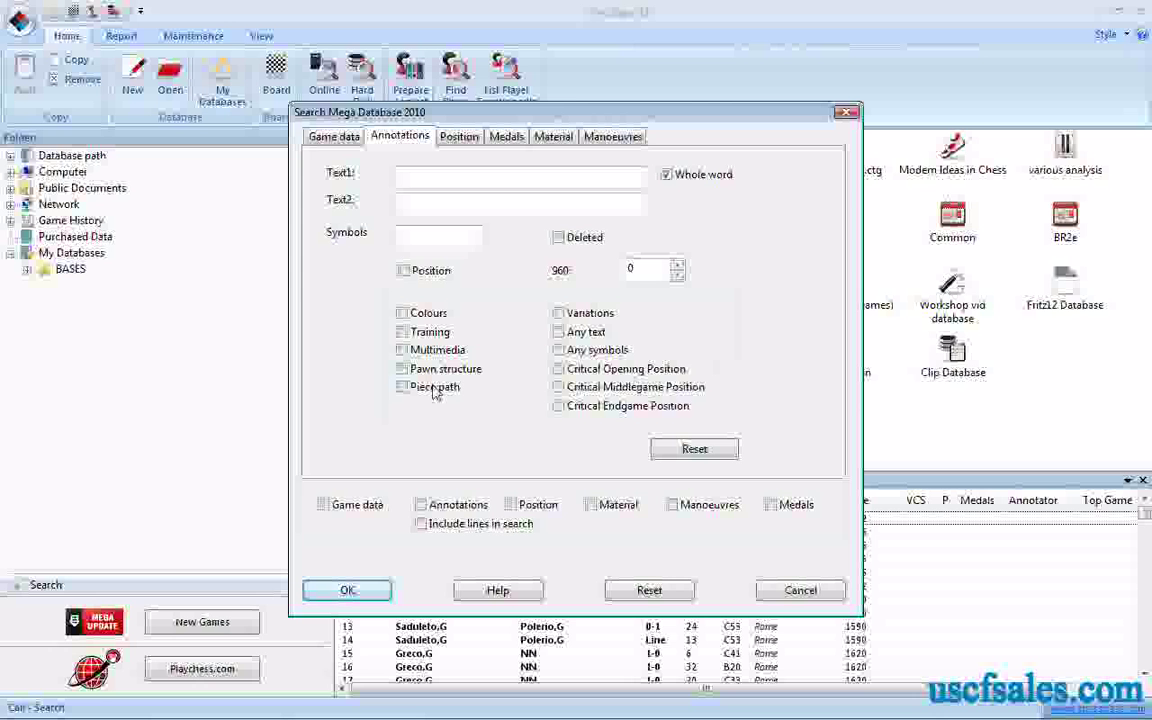
click(423, 355)
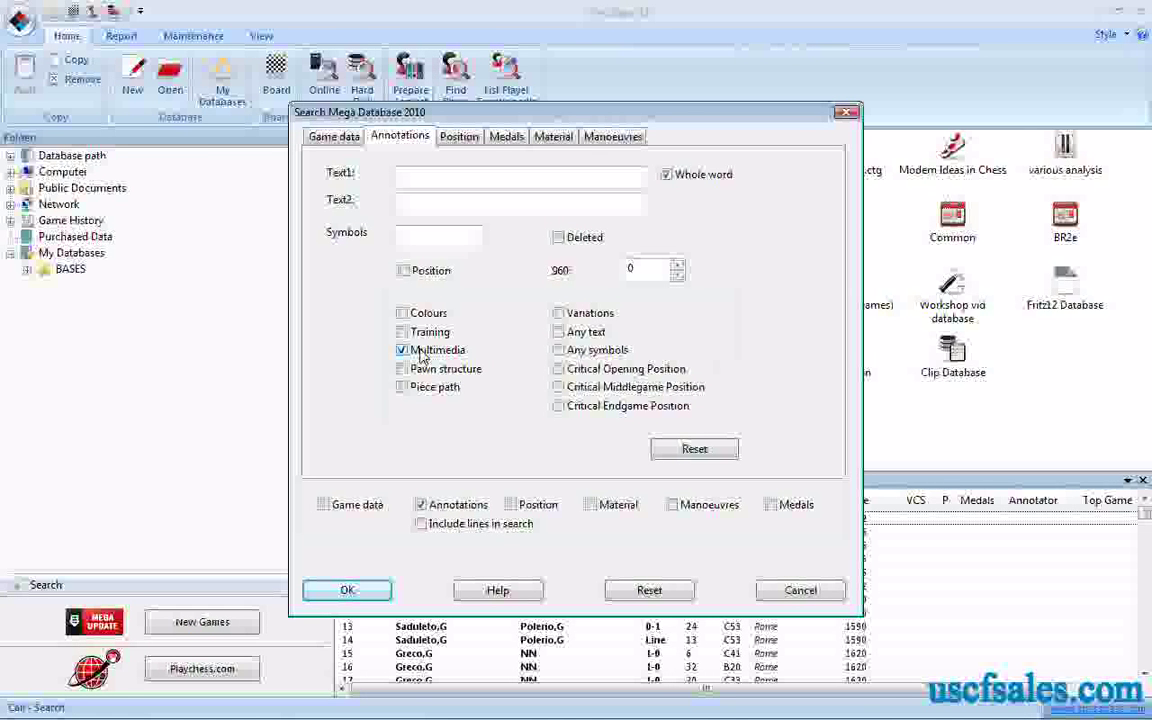
click(421, 351)
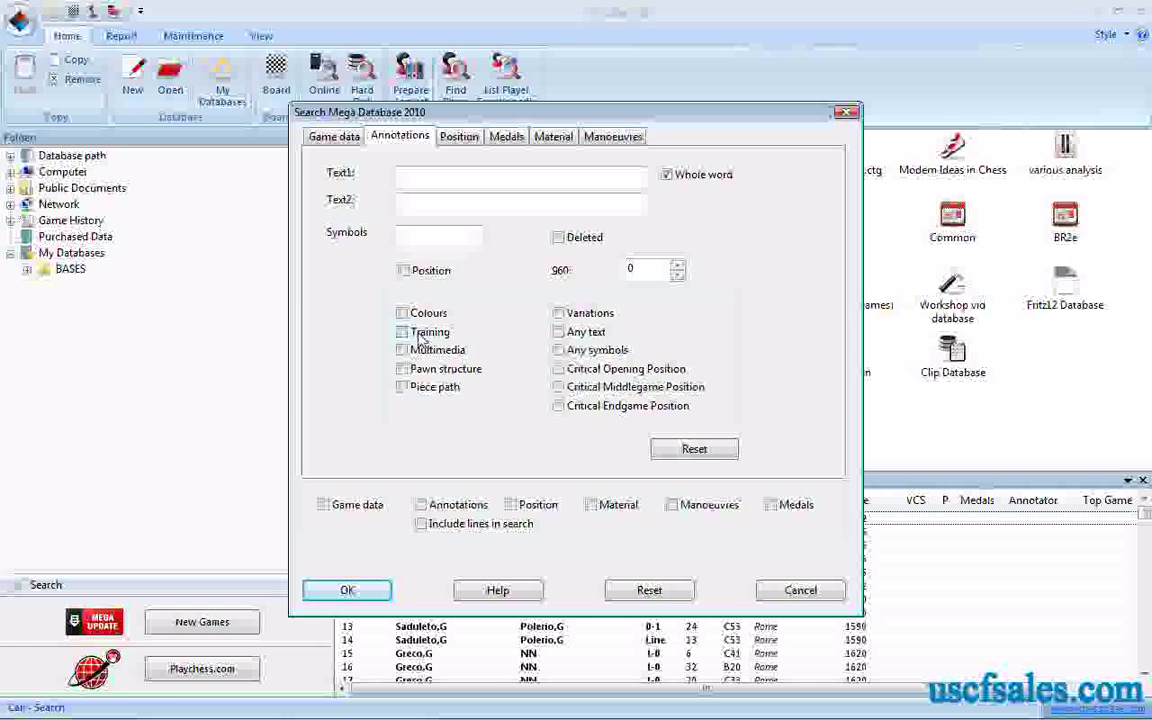
Toggle the Training and Colours annotation criteria on and back off
click(421, 335)
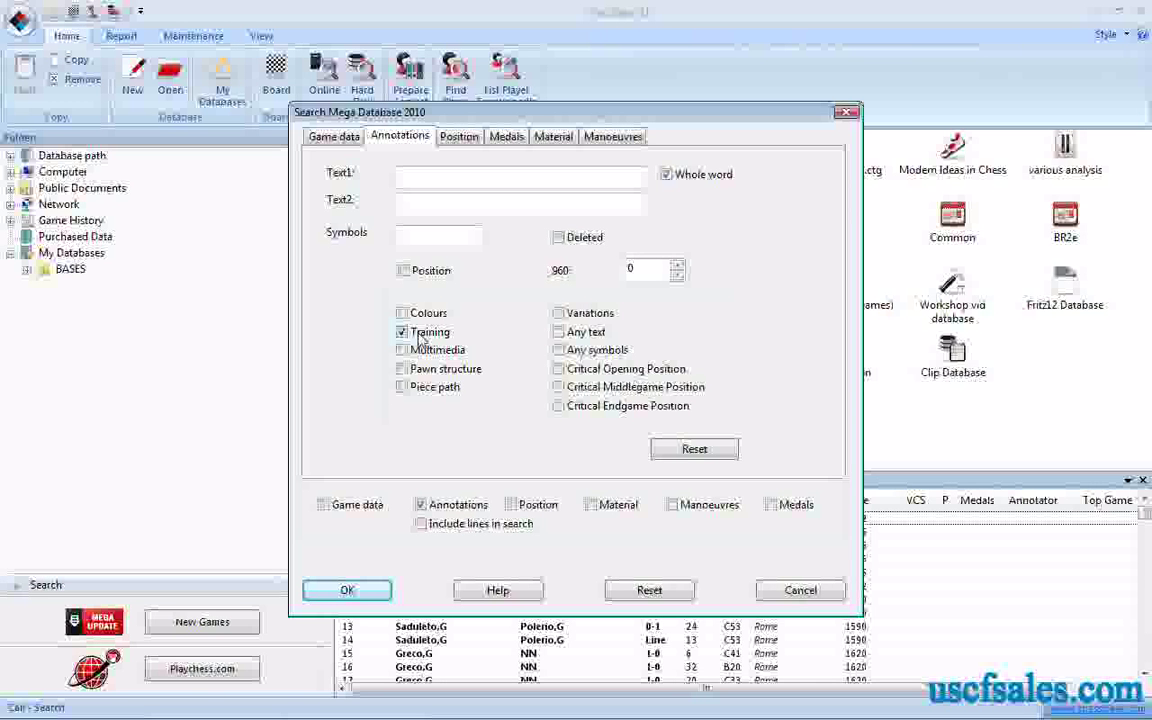
click(421, 336)
click(411, 312)
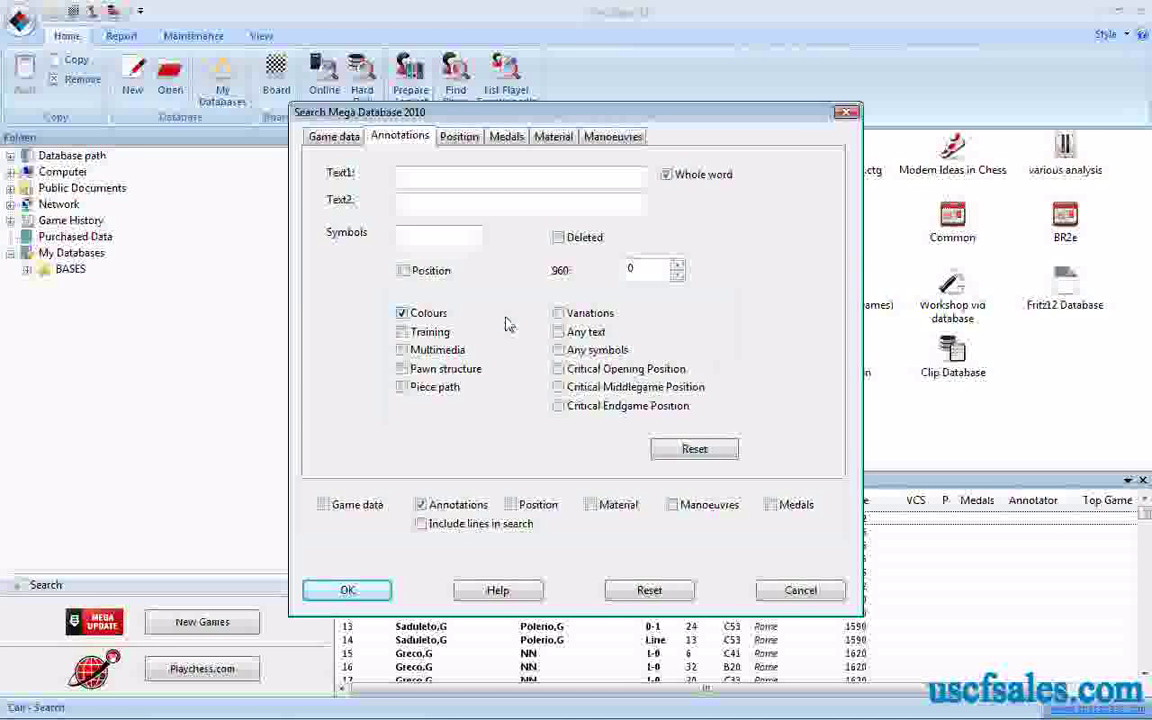
click(431, 318)
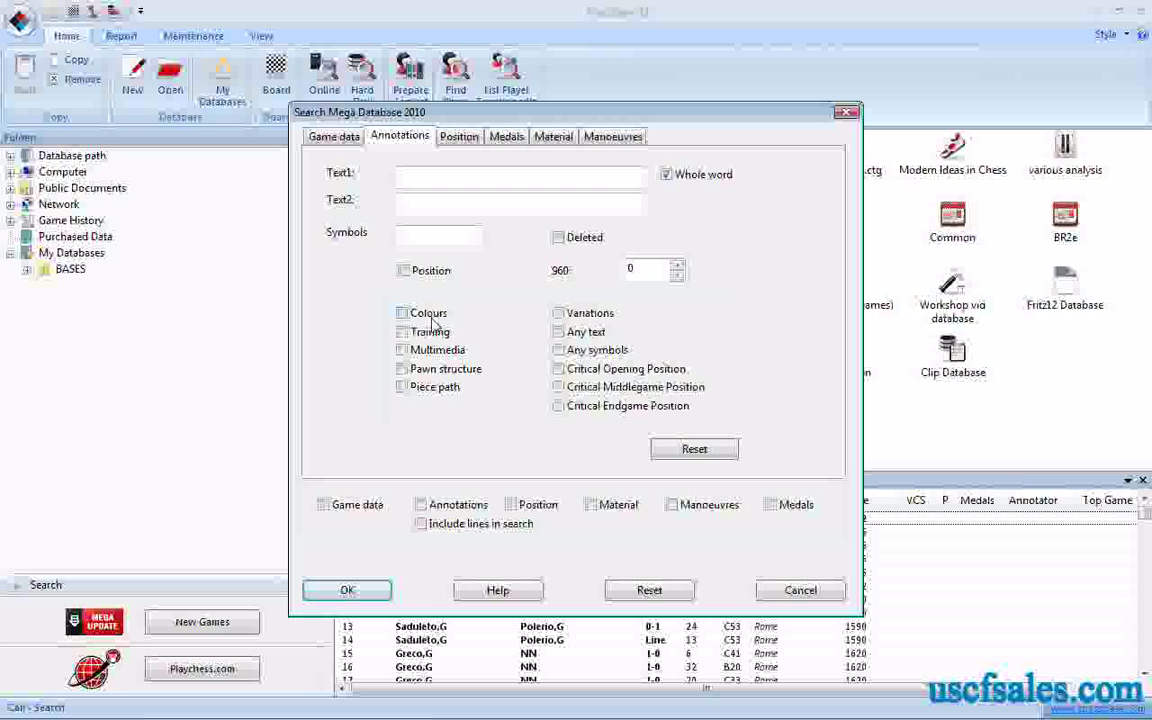
click(402, 271)
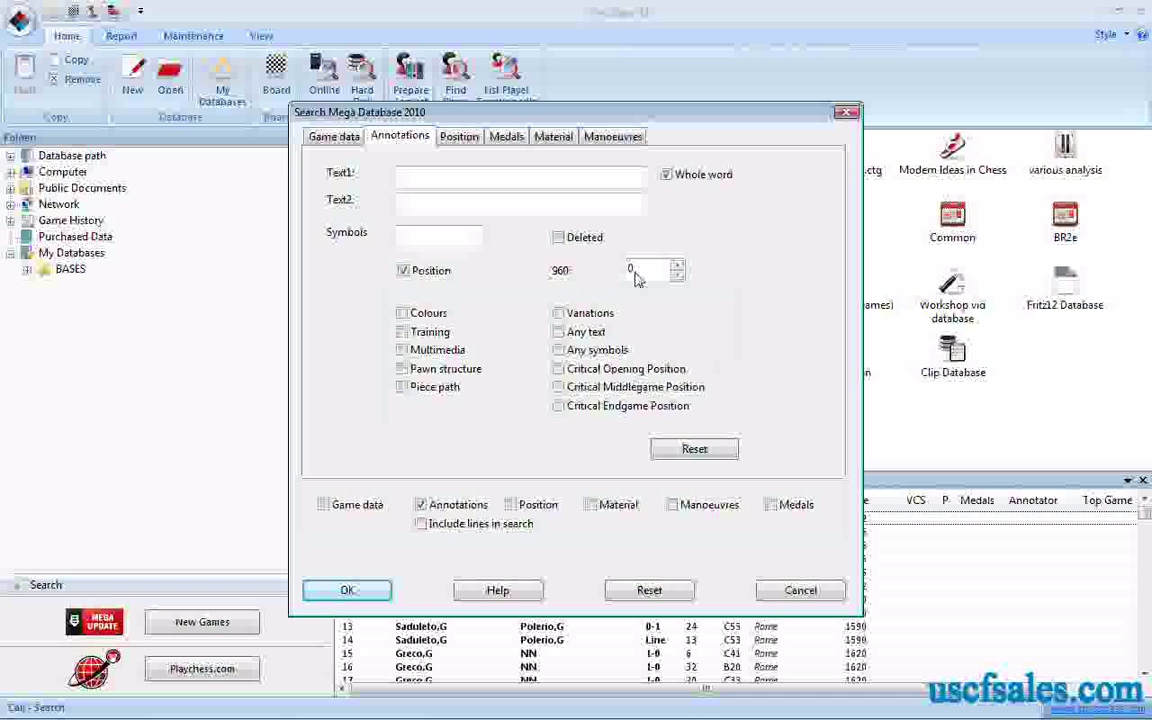
click(403, 270)
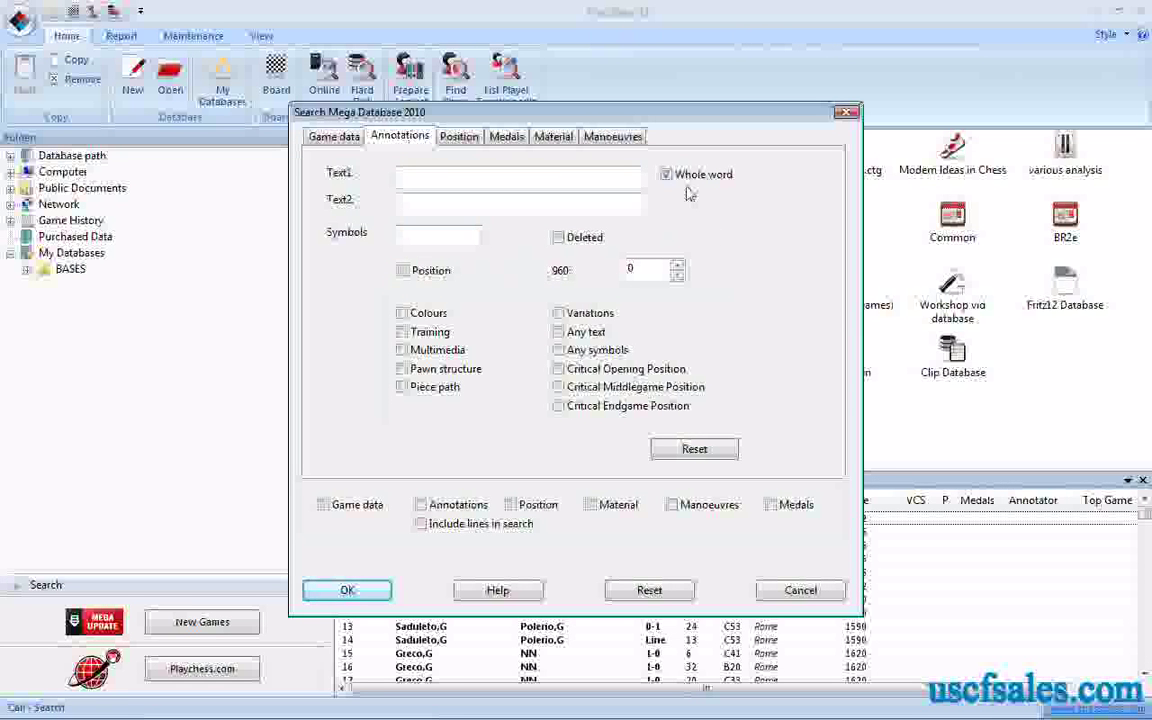
Enter 'opposite' as the first annotation search text and run the search
click(405, 176)
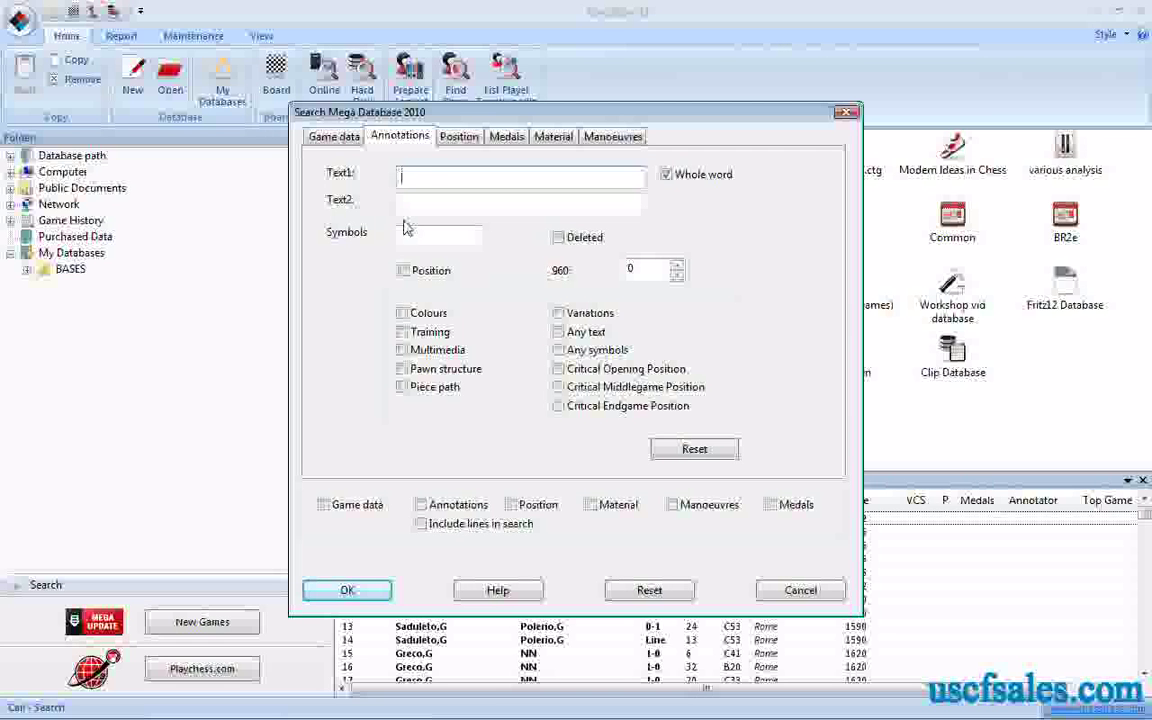
text(site)
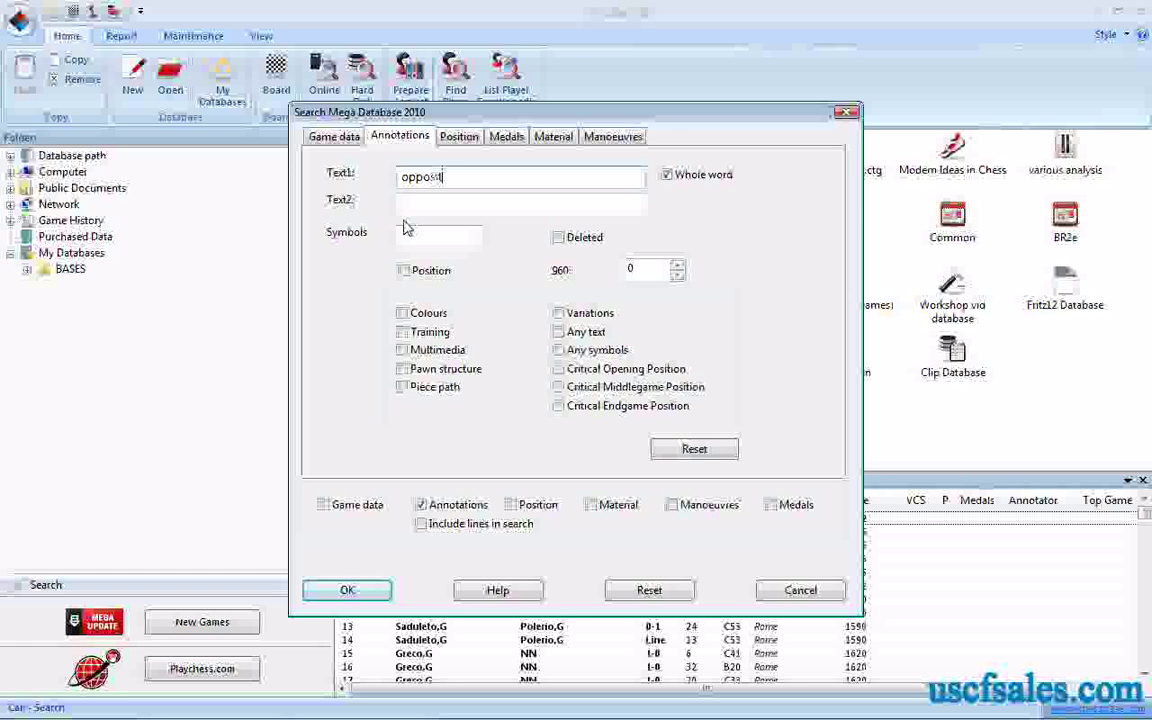
click(366, 590)
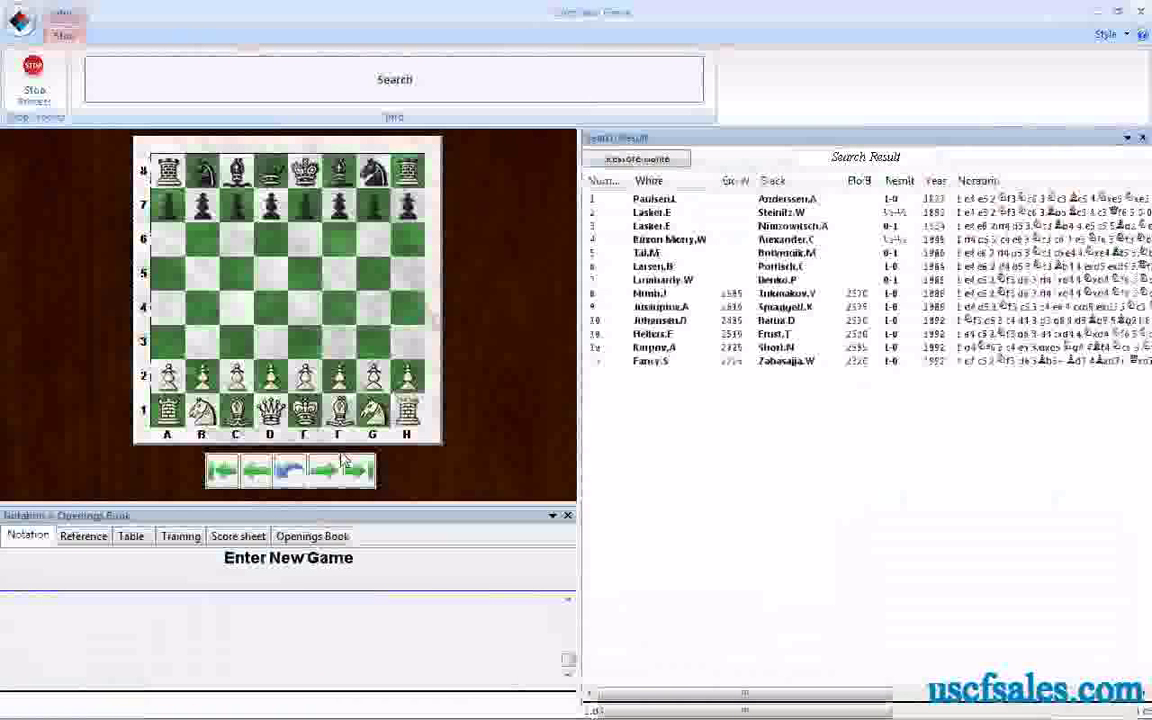
Load matching games 5 and 7 and scroll through their commentary
double_click(650, 252)
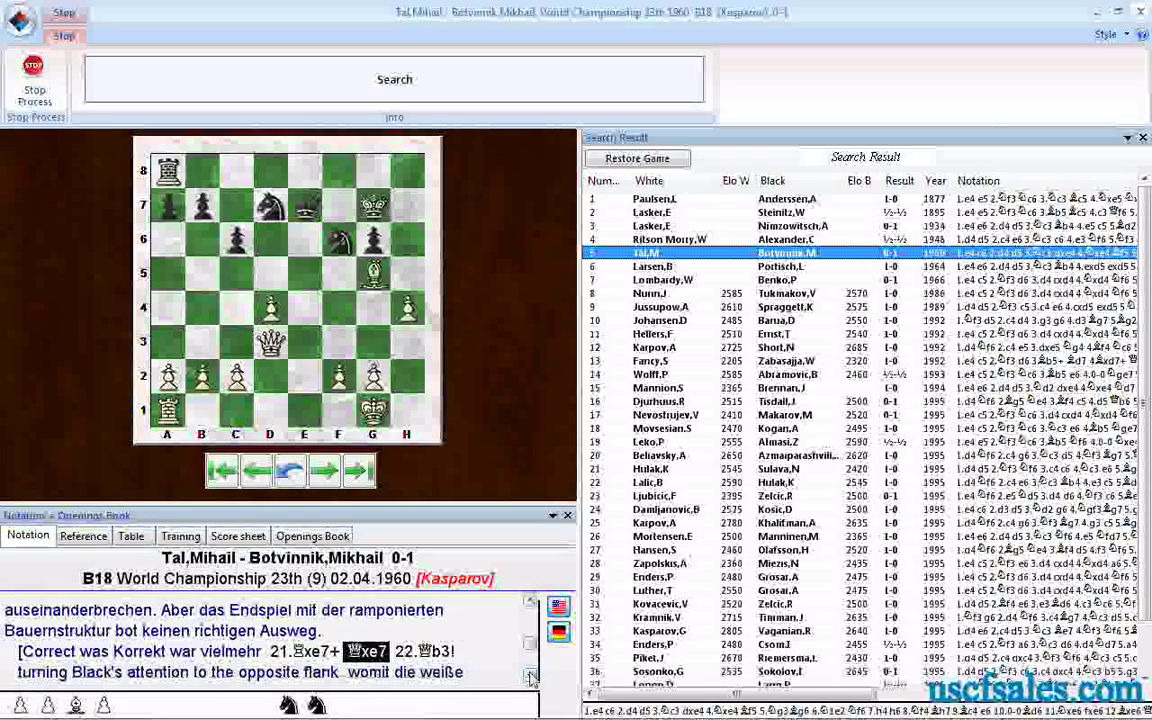
click(531, 676)
click(531, 676)
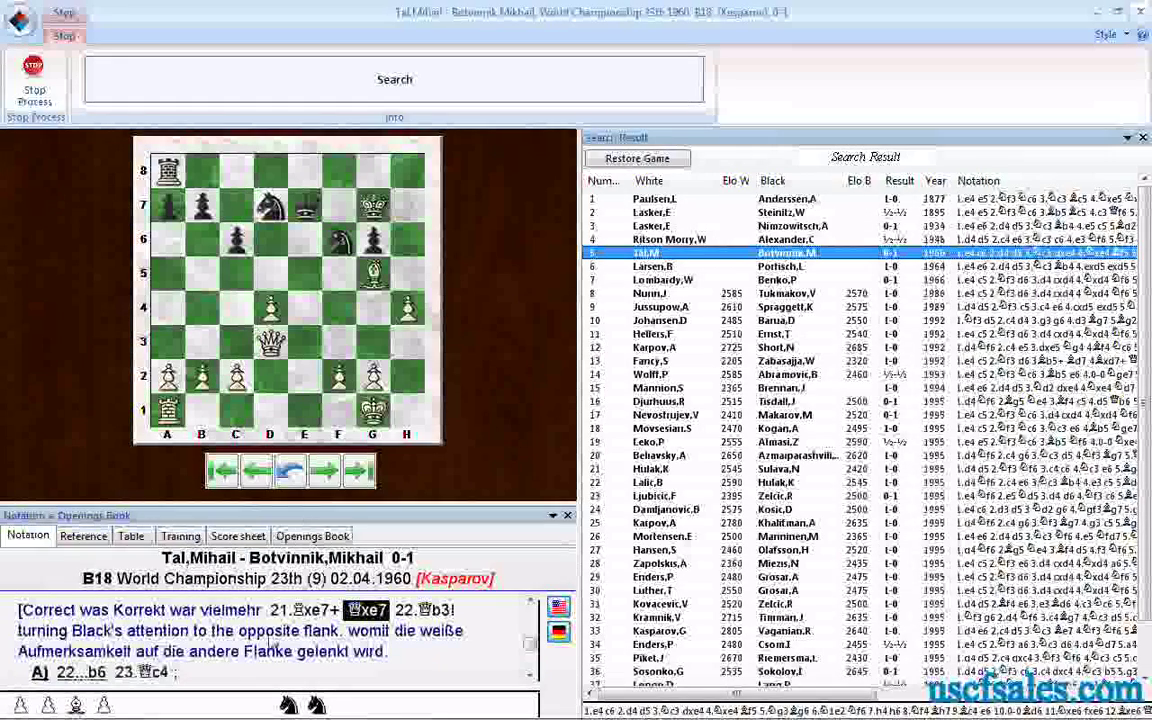
double_click(650, 280)
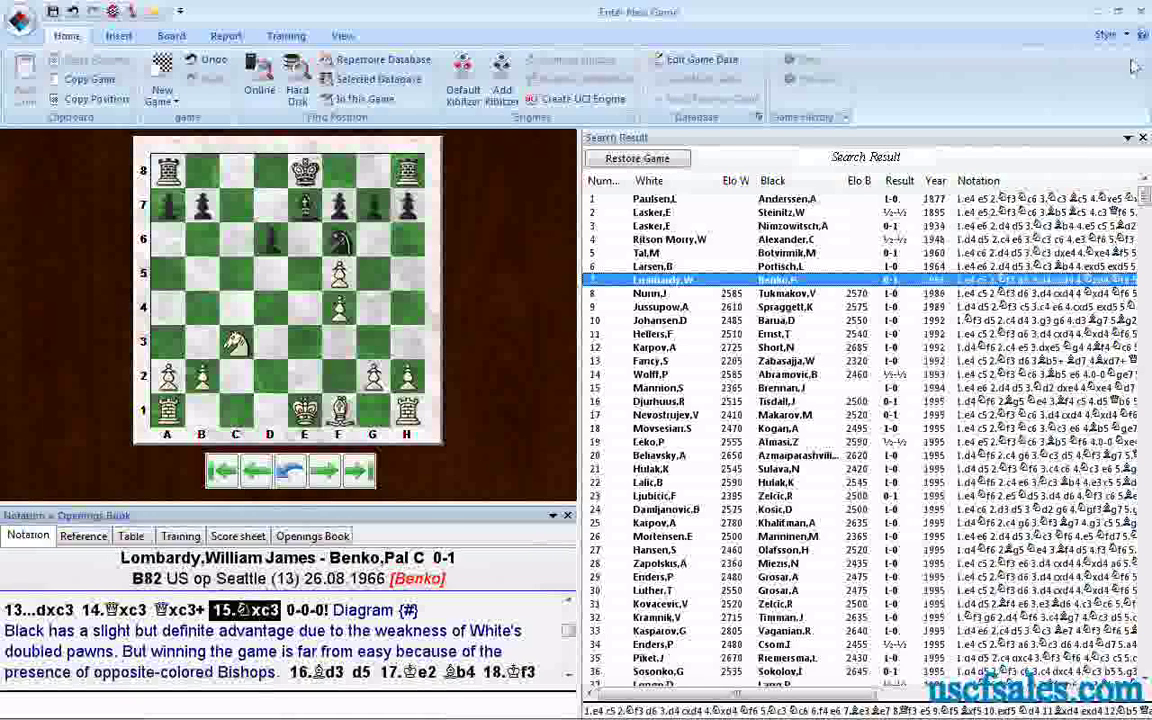
Close the game, reopen the Annotations search, delete the previous text and rerun it
click(1143, 14)
right_click(612, 292)
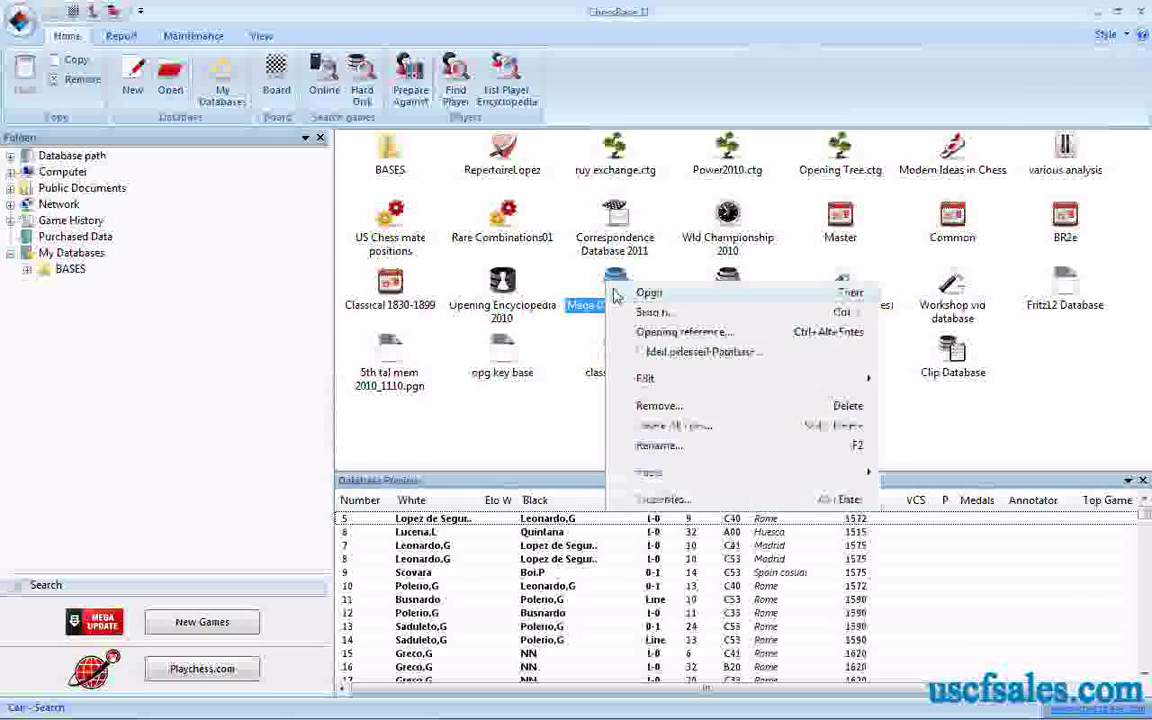
click(636, 311)
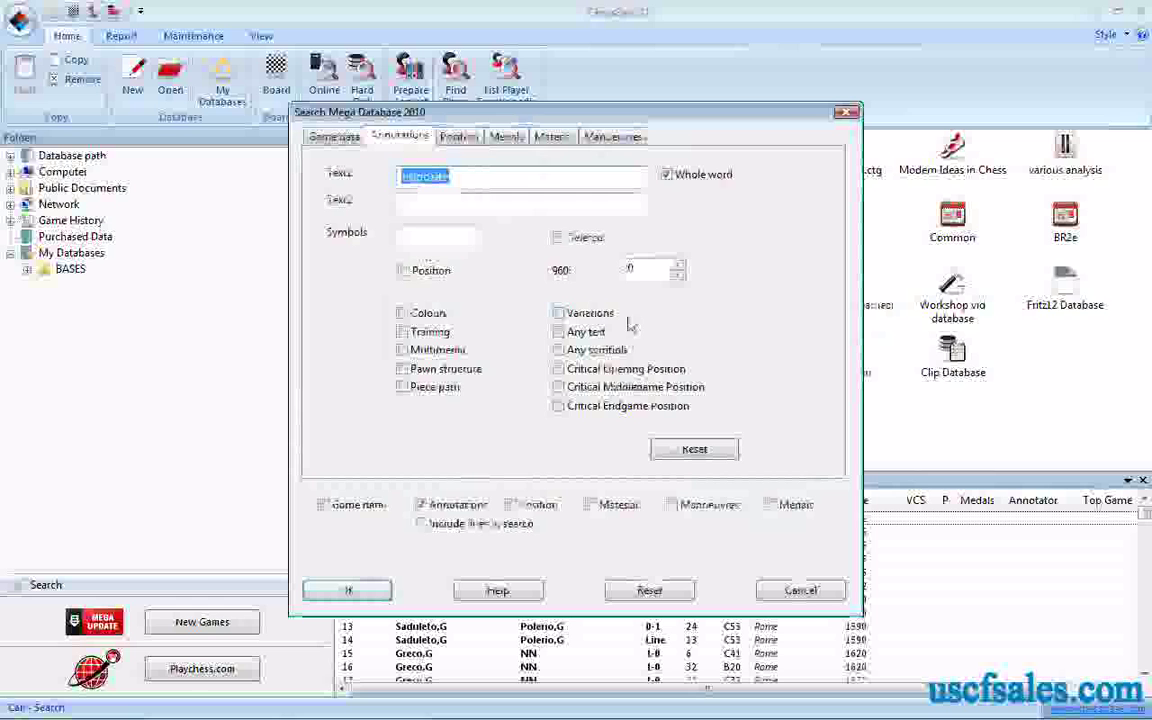
click(336, 139)
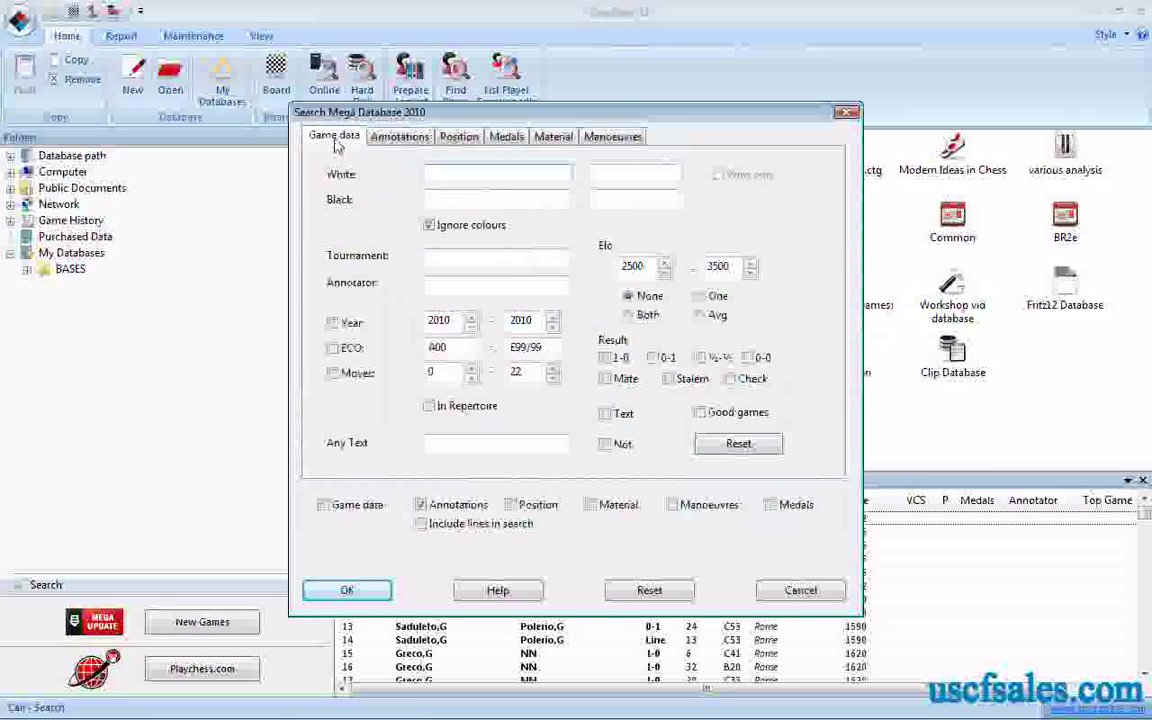
click(392, 140)
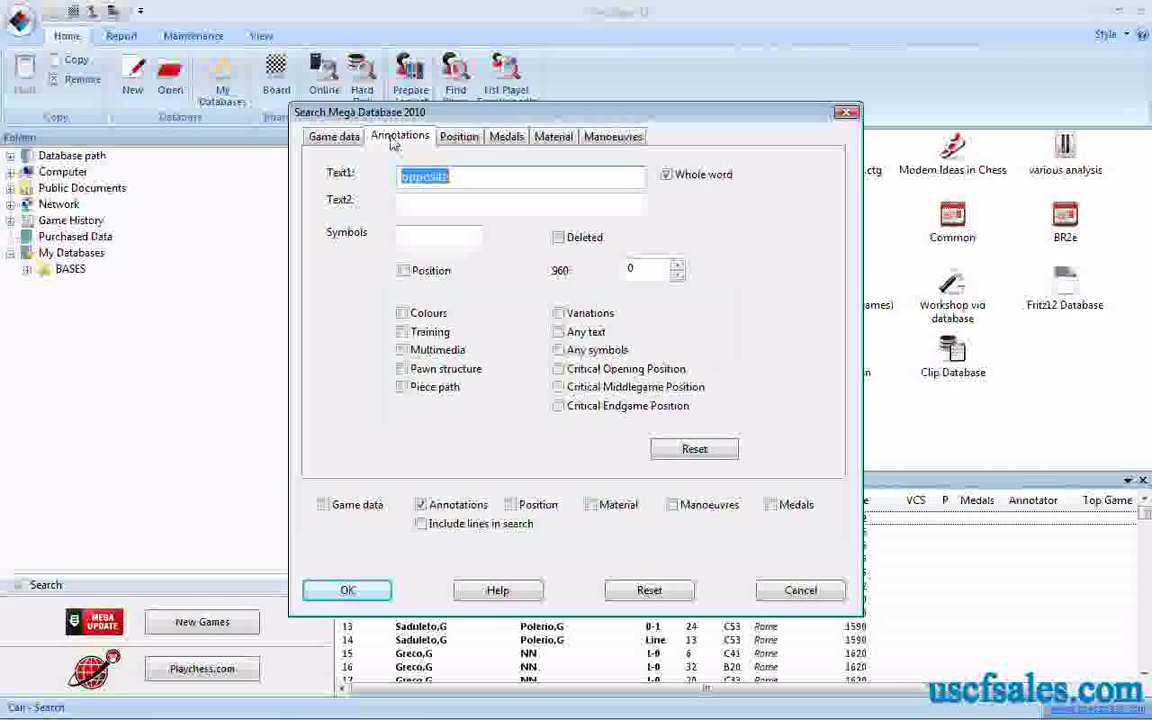
key(Delete)
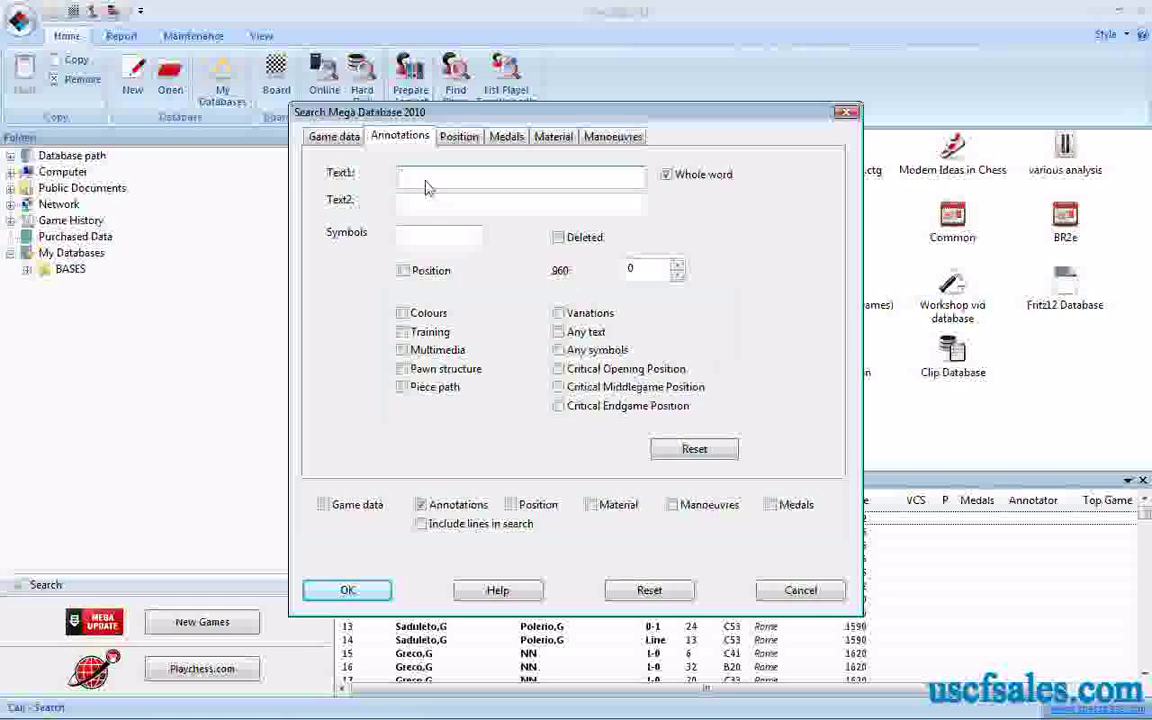
click(346, 591)
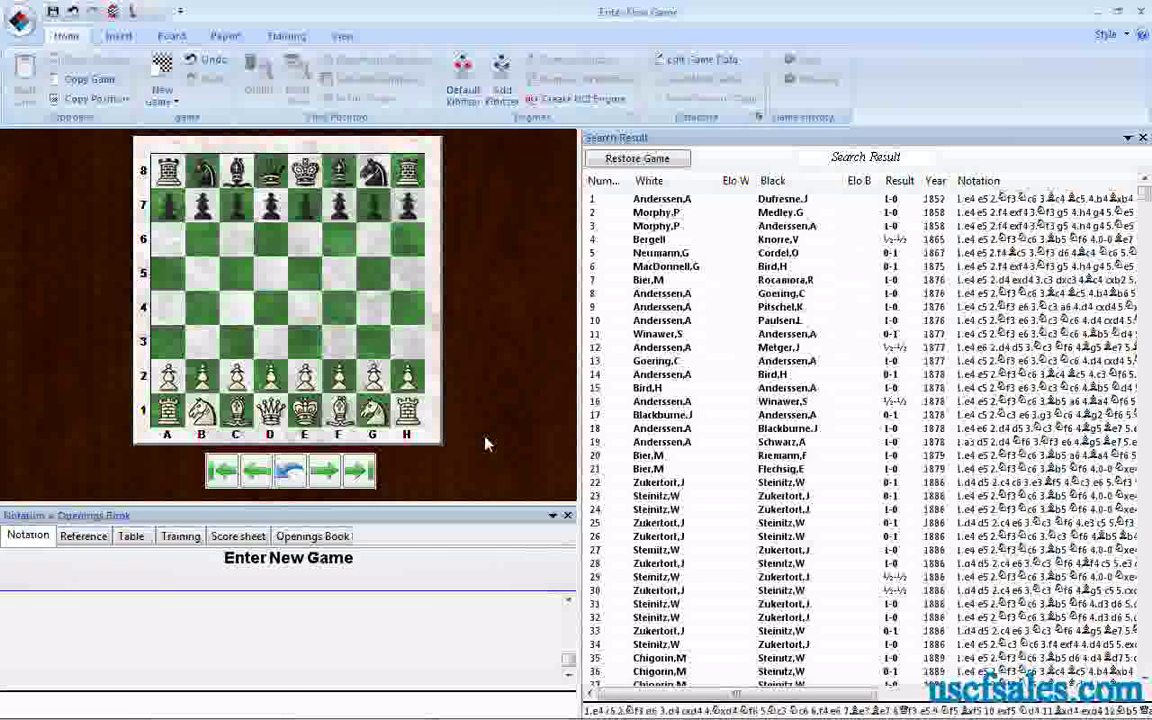
Load the 1886 World Championship game and scroll through its annotated notation
double_click(660, 482)
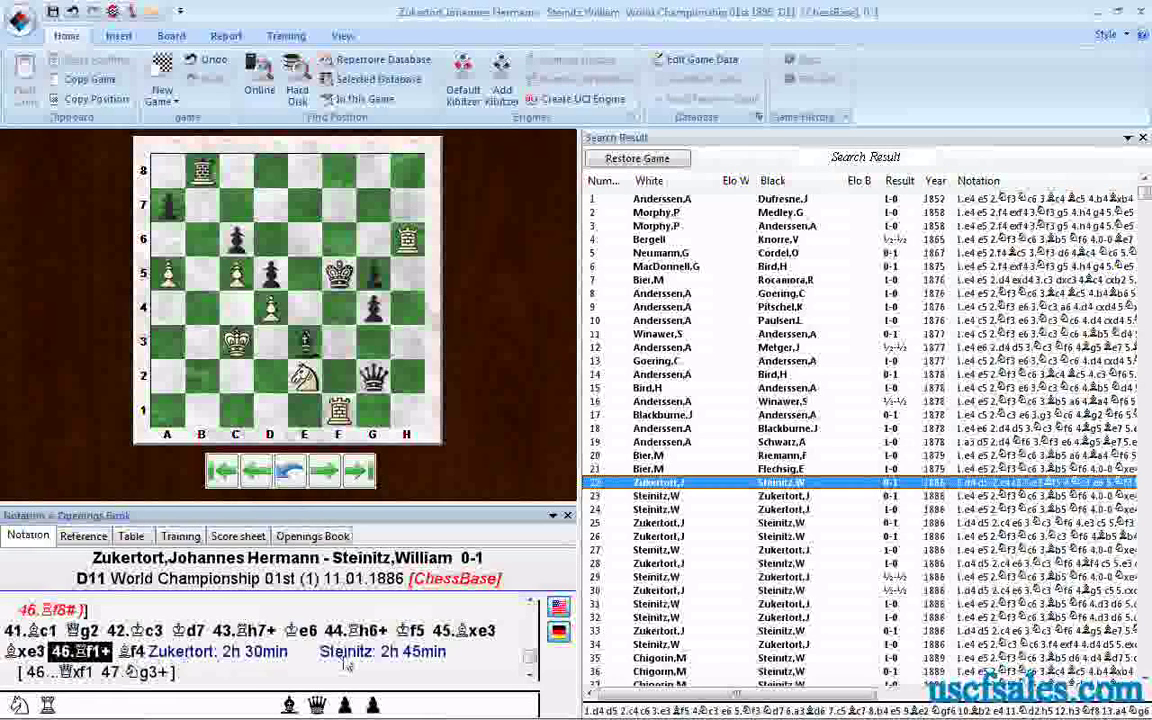
click(531, 603)
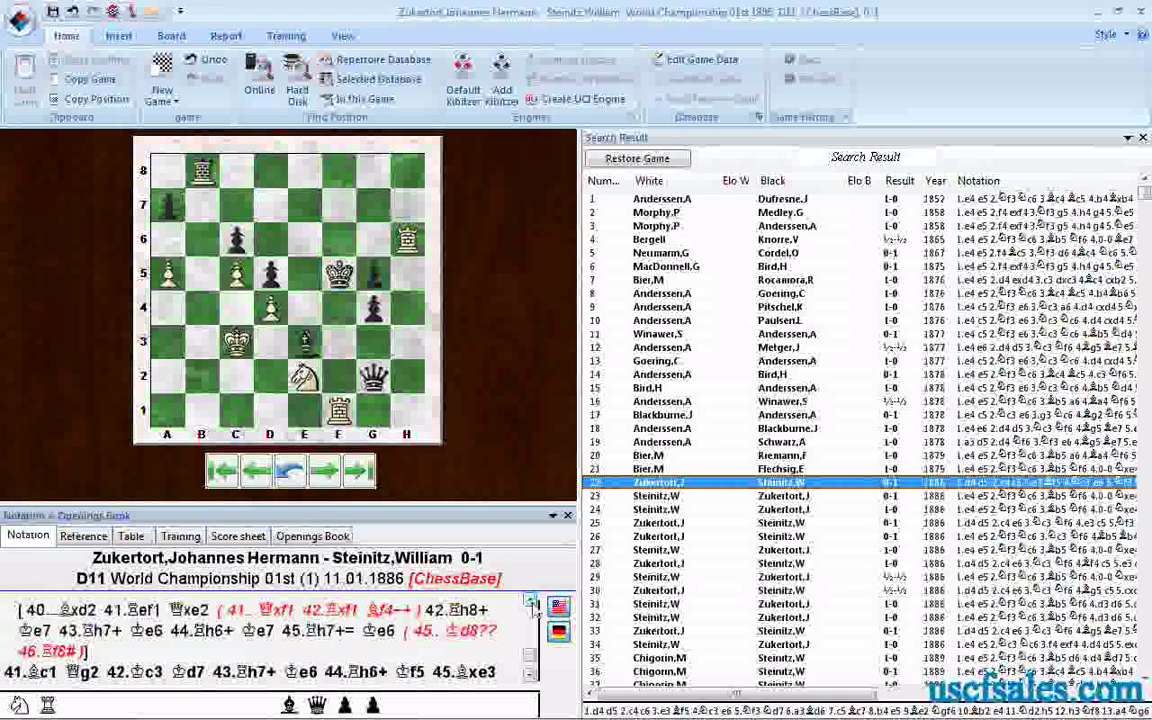
click(531, 603)
click(531, 603)
click(531, 603)
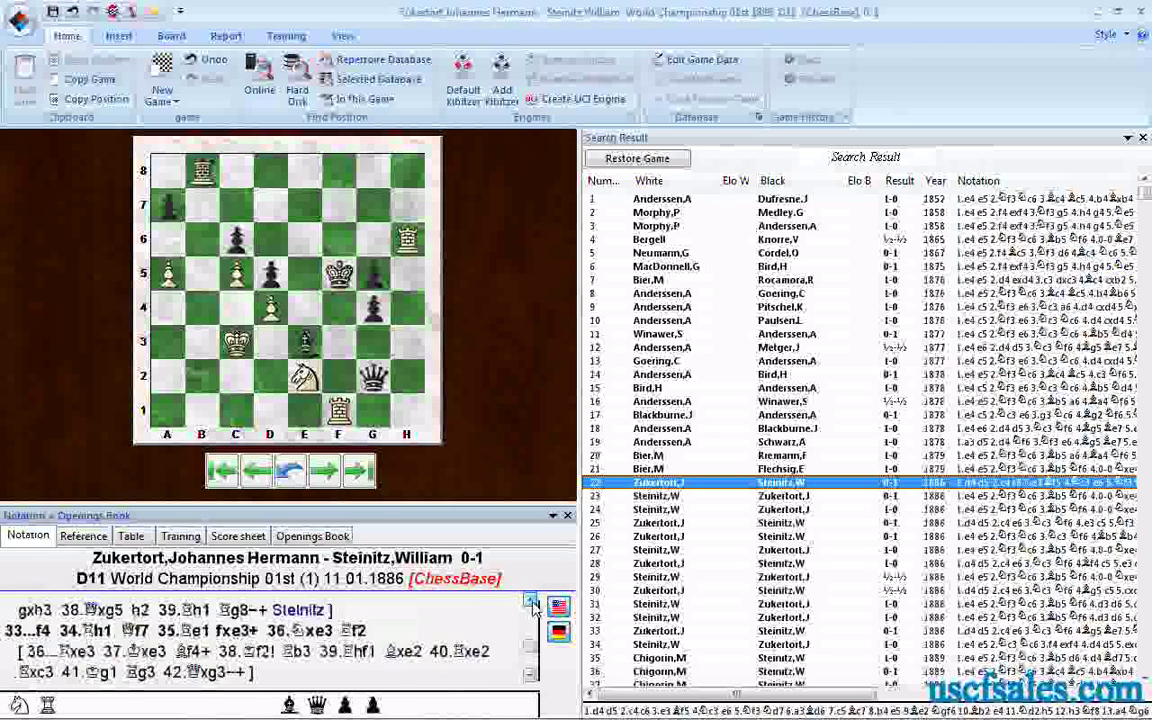
click(531, 603)
click(531, 603)
click(531, 603)
click(531, 603)
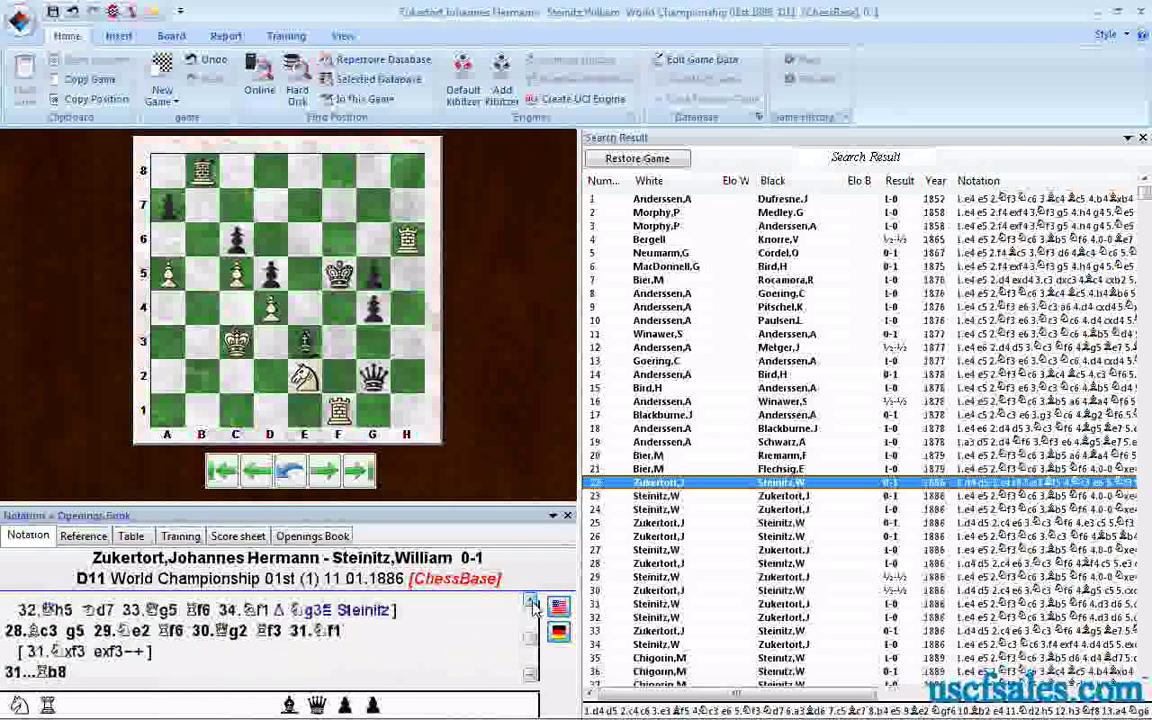
click(531, 603)
click(531, 603)
click(531, 603)
click(531, 603)
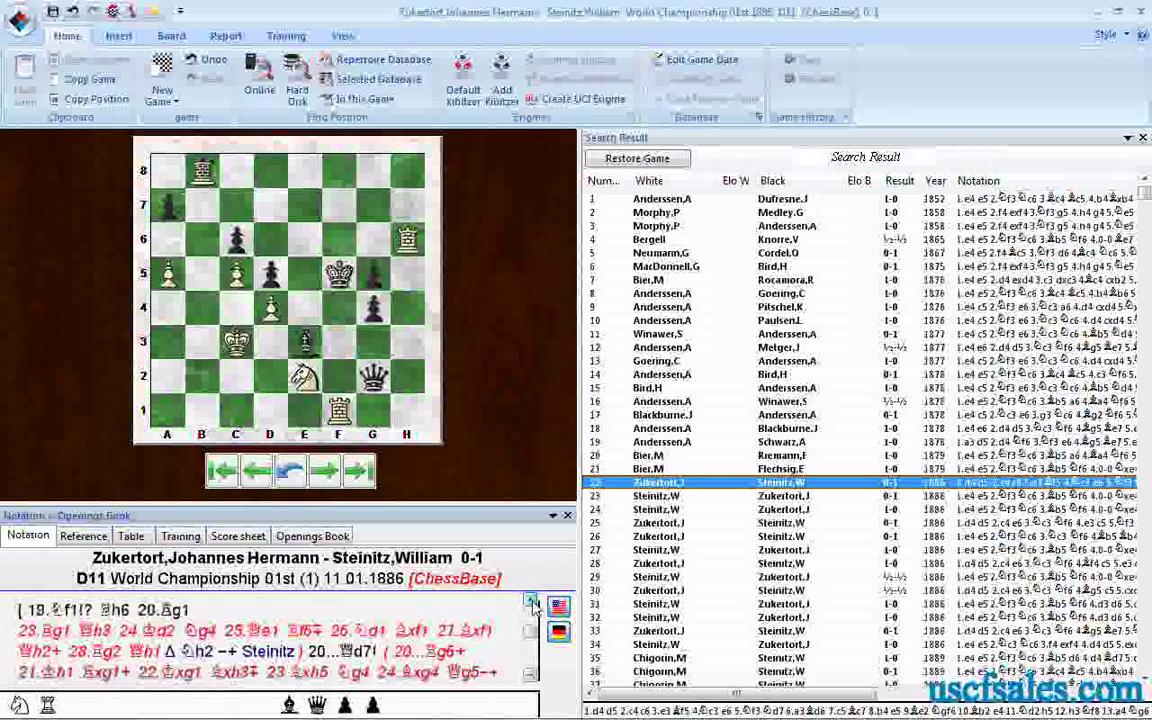
click(531, 603)
click(531, 603)
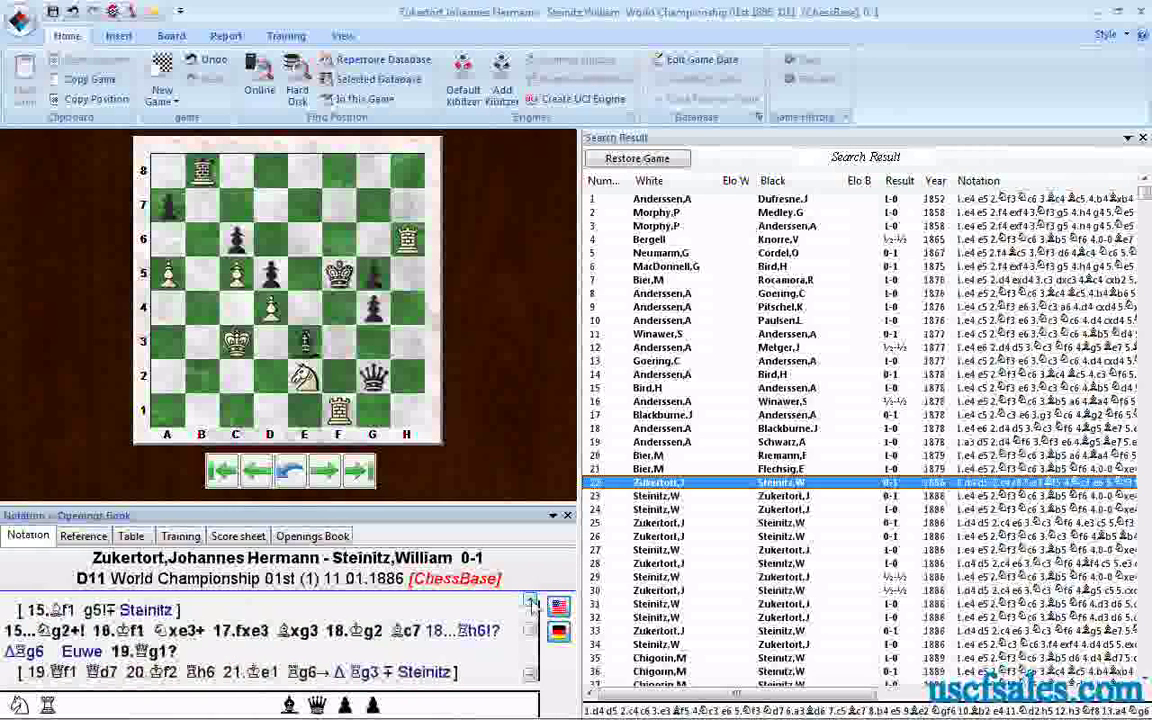
click(531, 603)
scroll(270, 640, down, 1)
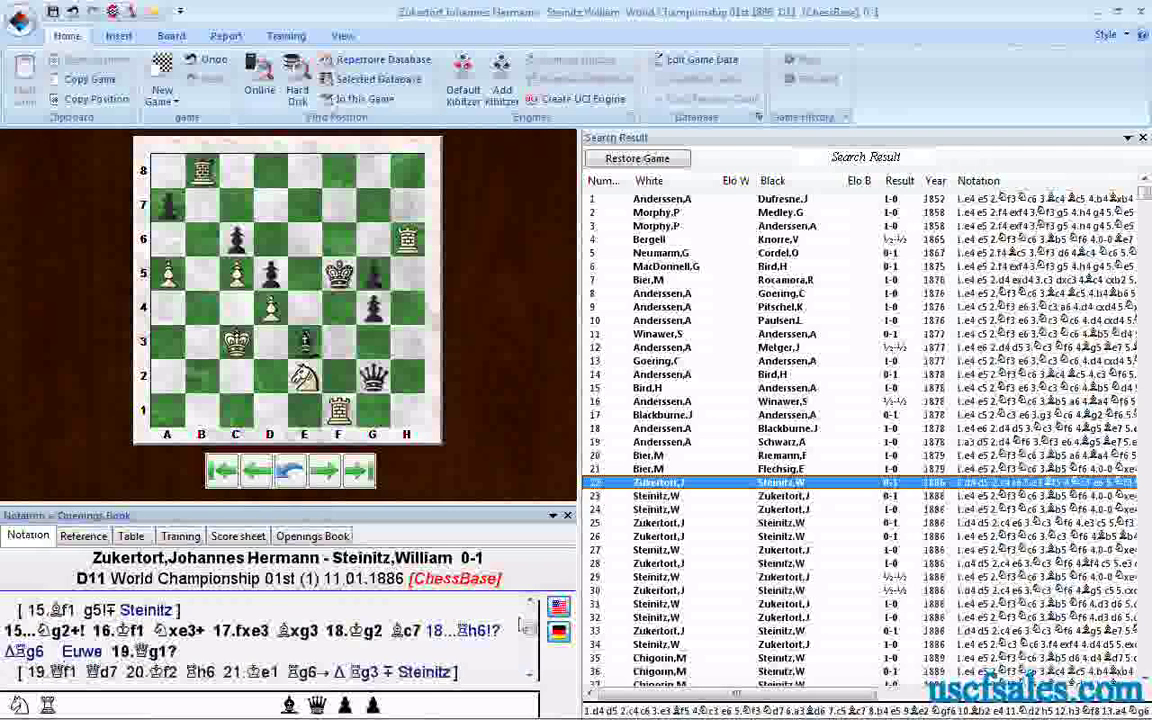
click(531, 603)
click(531, 603)
click(531, 603)
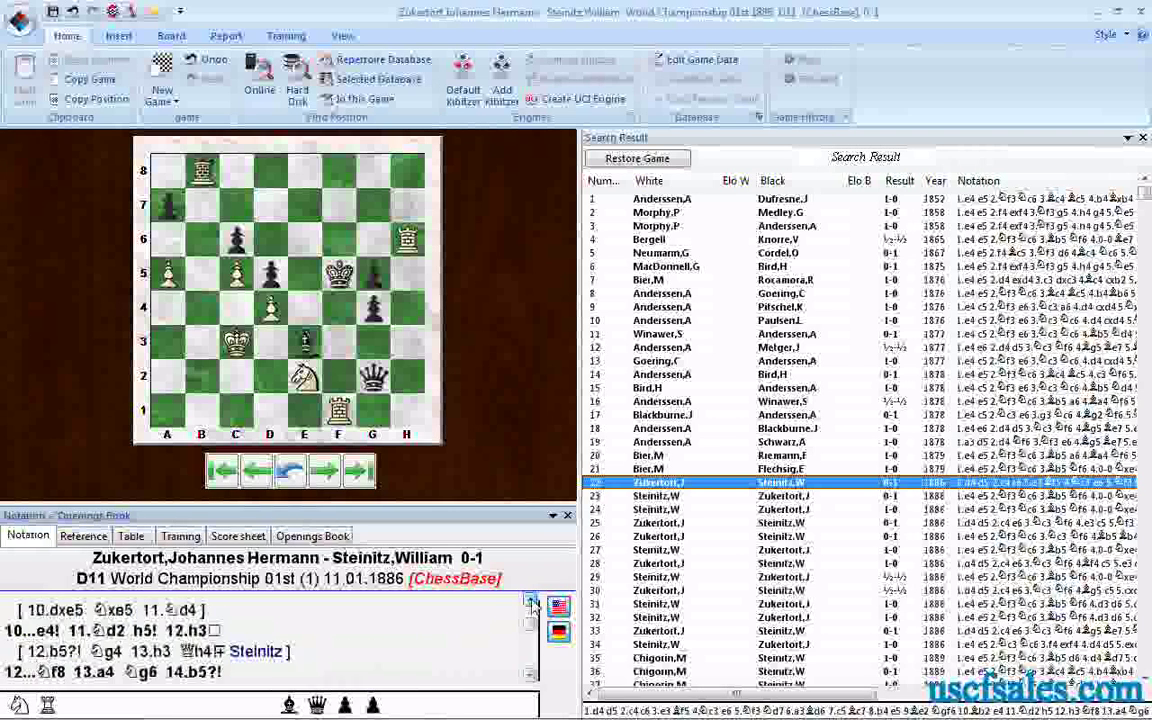
click(531, 603)
scroll(985, 512, down, 10)
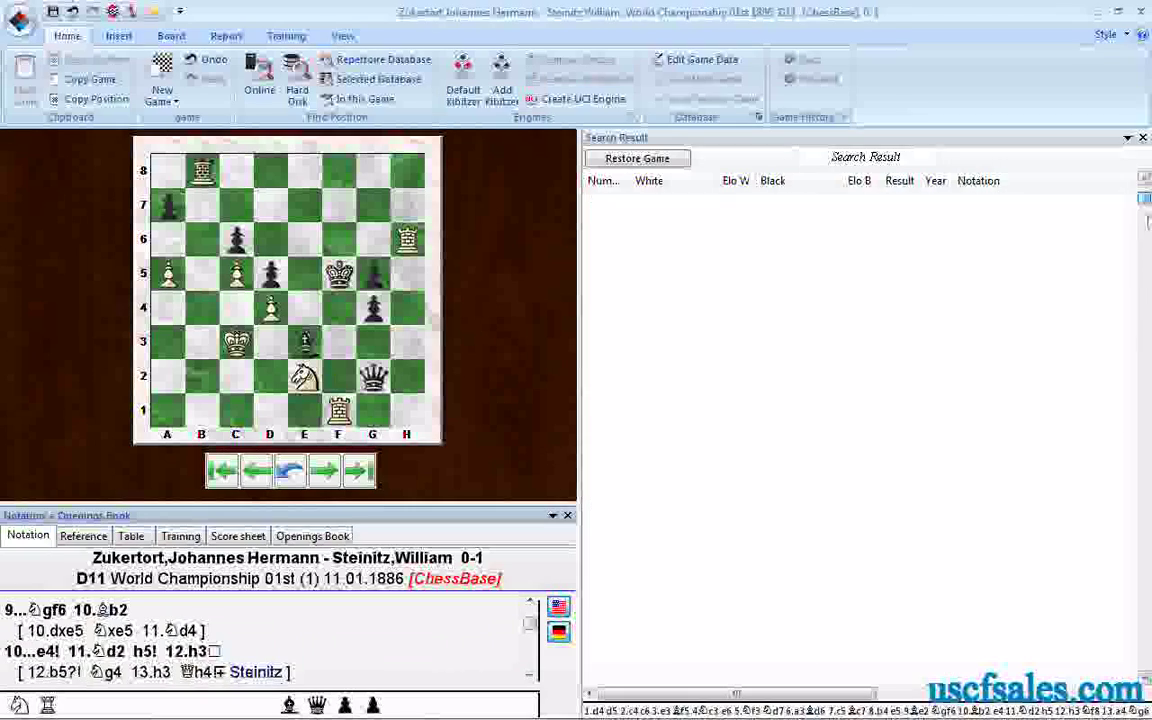
Load the 1993 NED-ch Eindhoven game and scroll through its notation
click(700, 213)
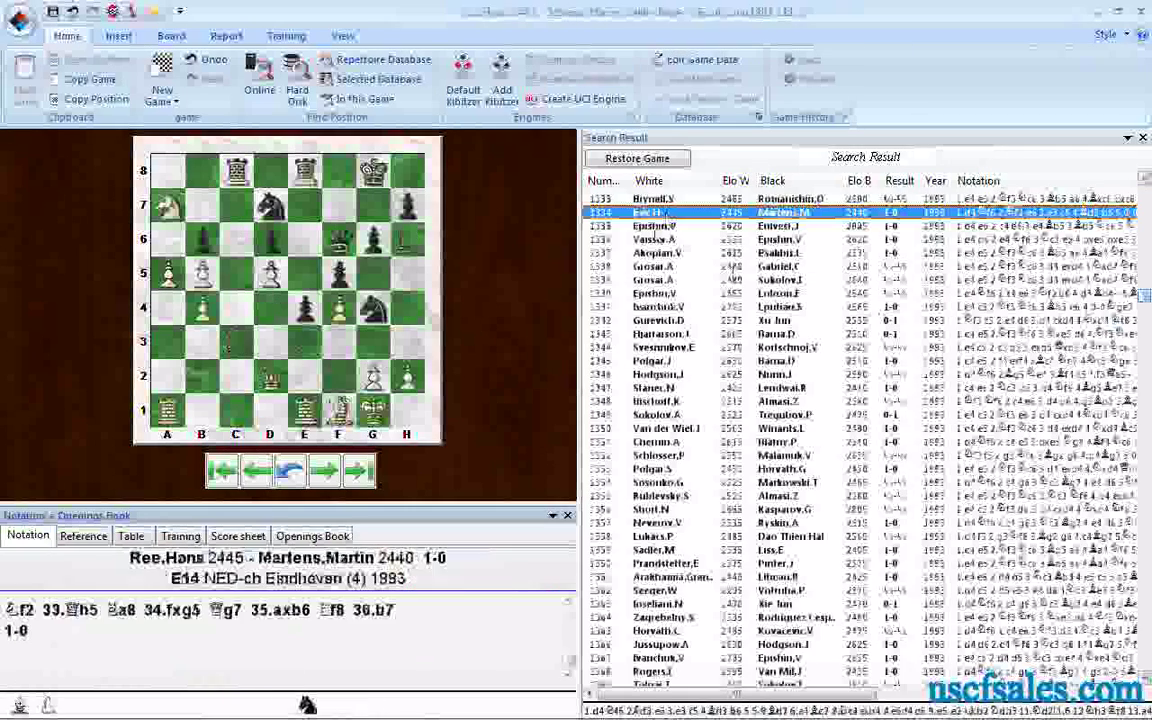
click(568, 604)
click(568, 604)
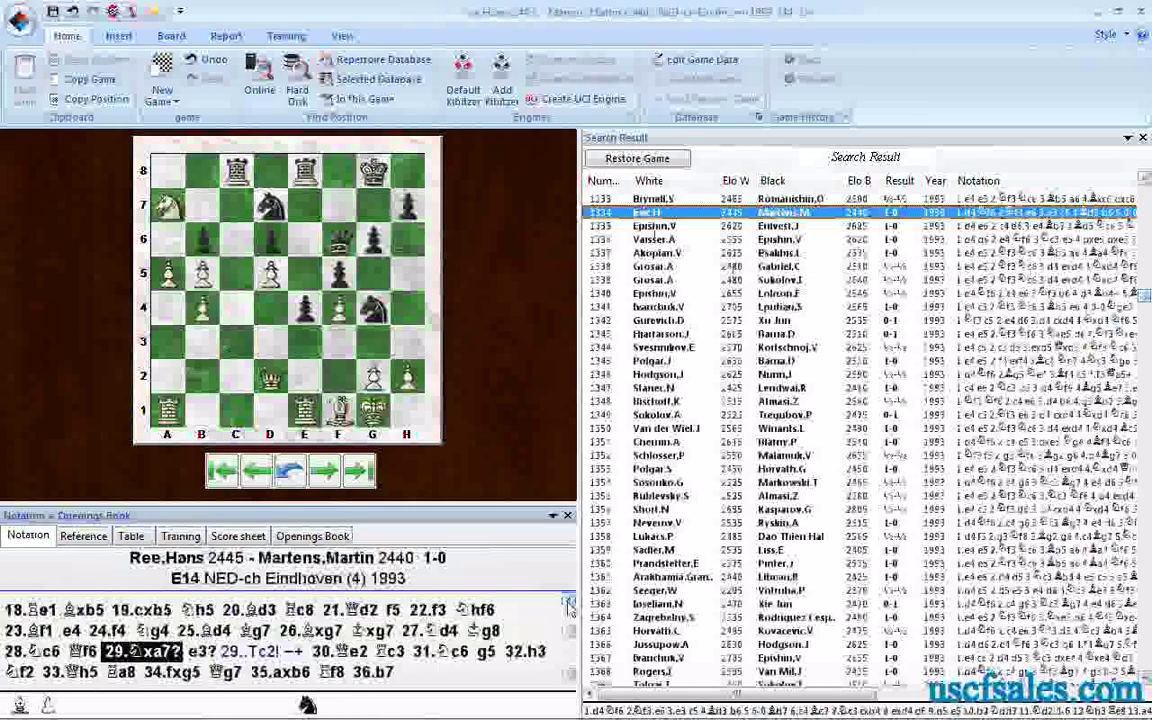
click(568, 604)
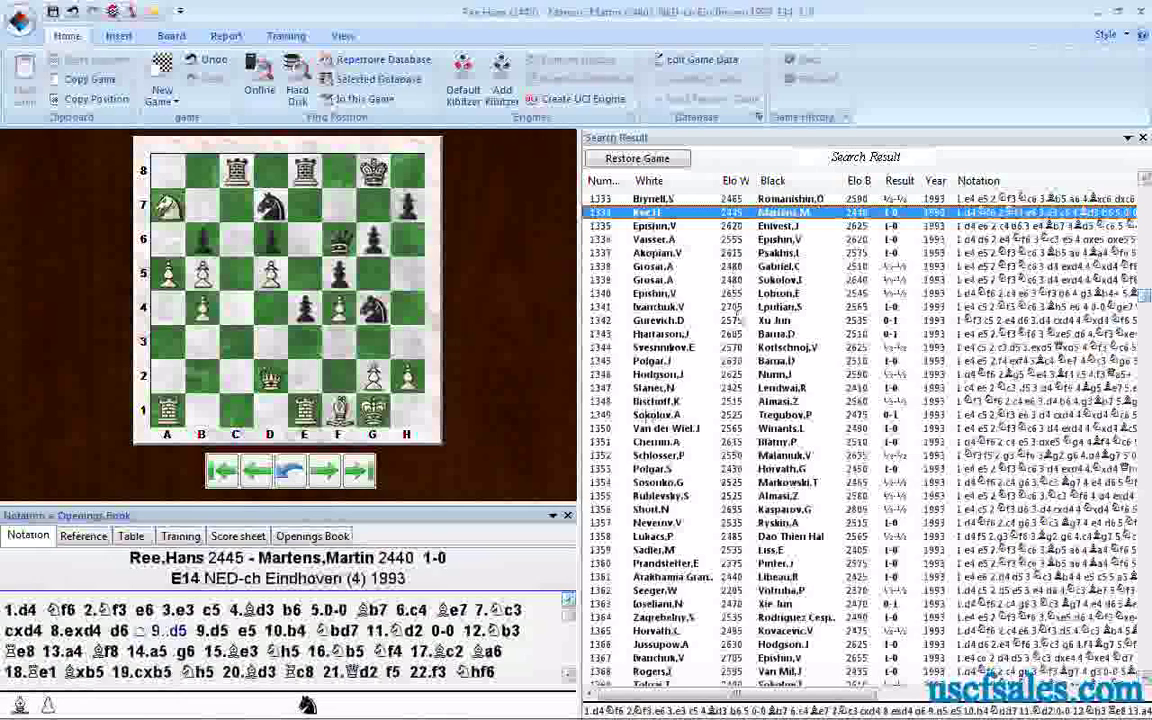
Close the results, reset the Mega Database 2010 search, and search for the '=' annotation symbol
click(1141, 12)
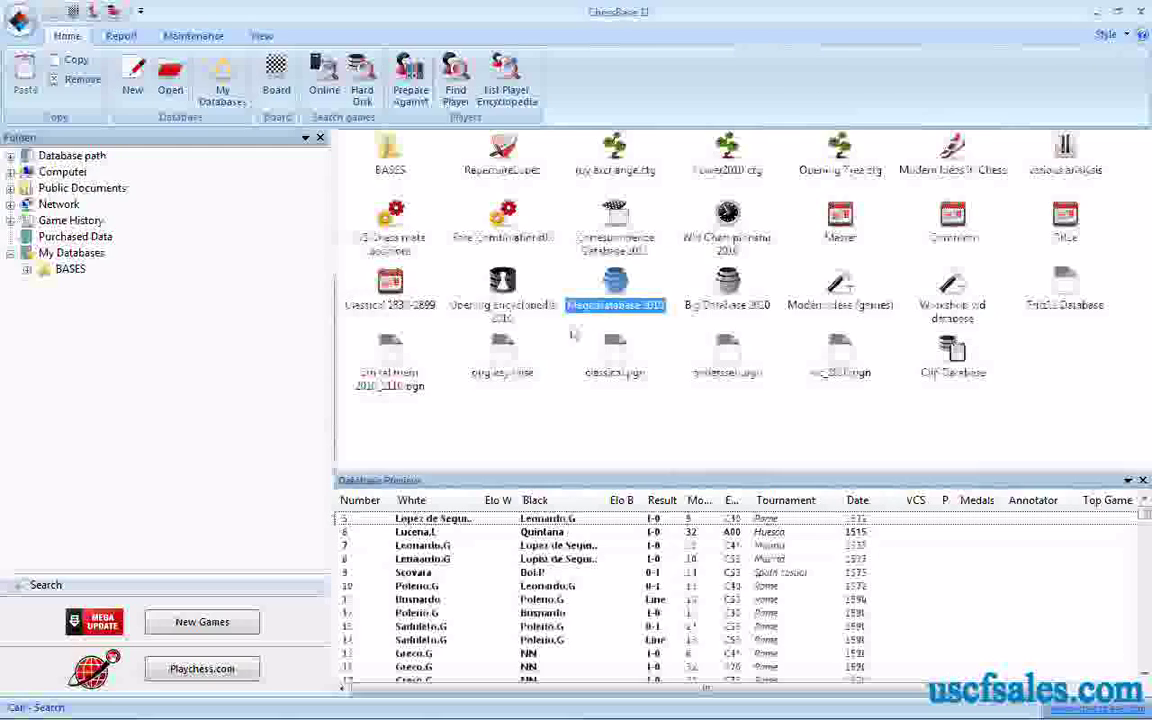
right_click(614, 292)
click(643, 316)
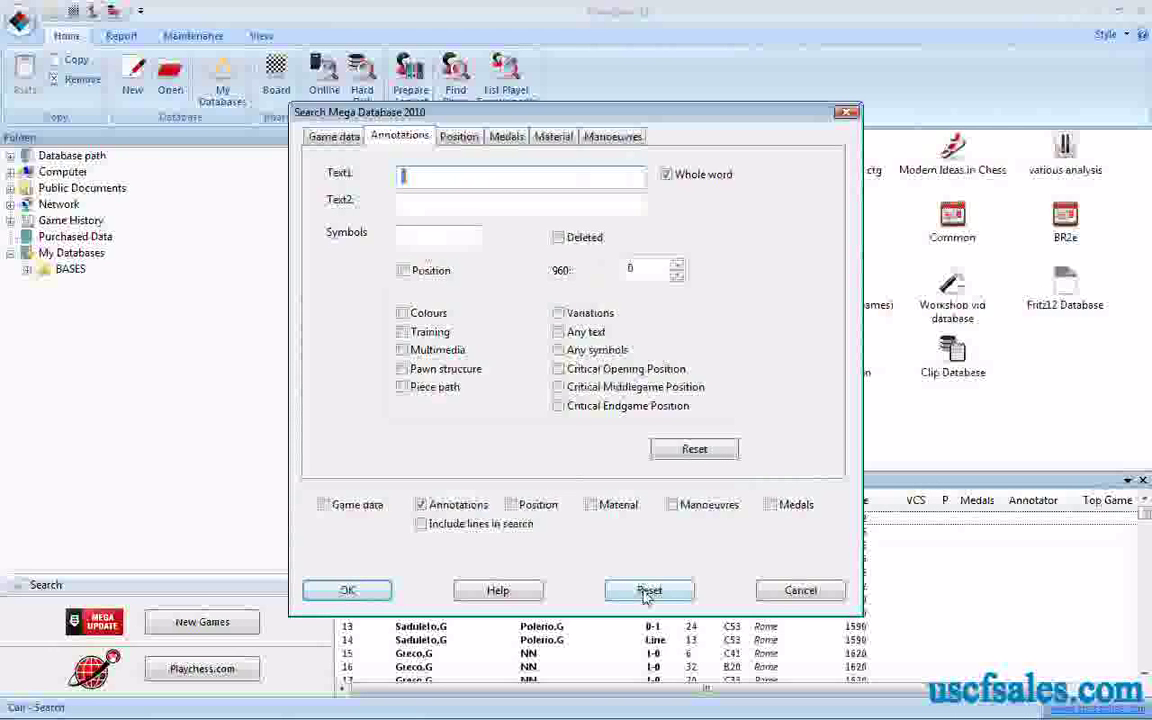
click(647, 591)
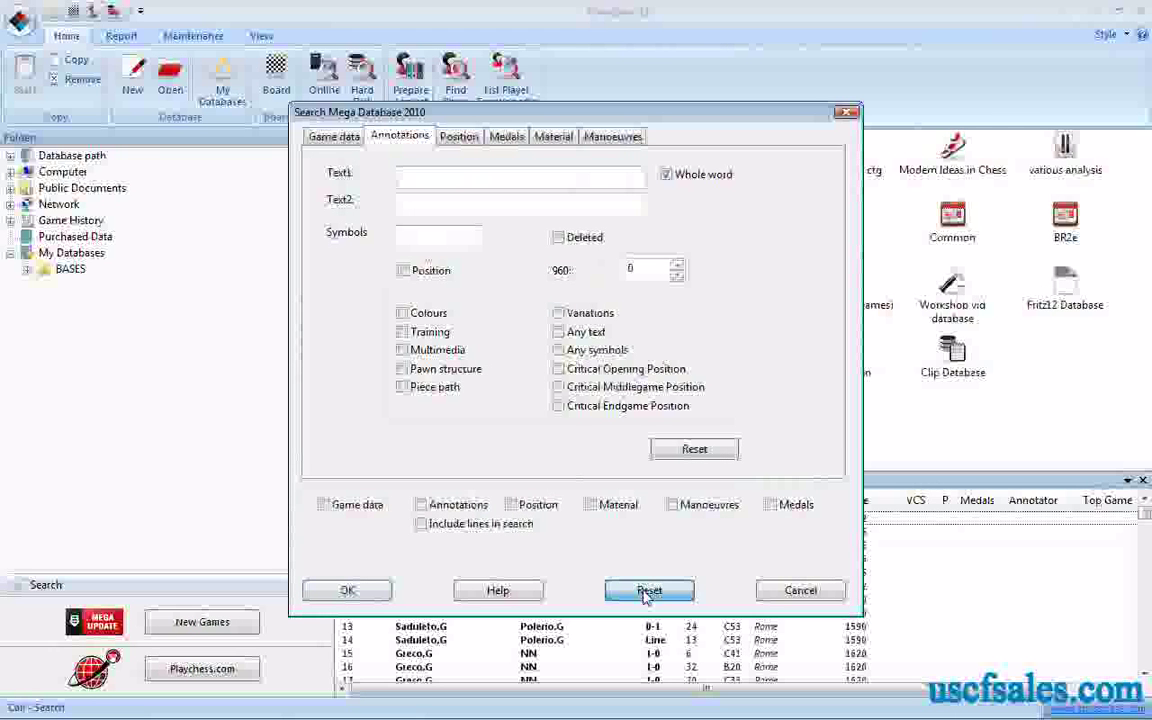
click(421, 245)
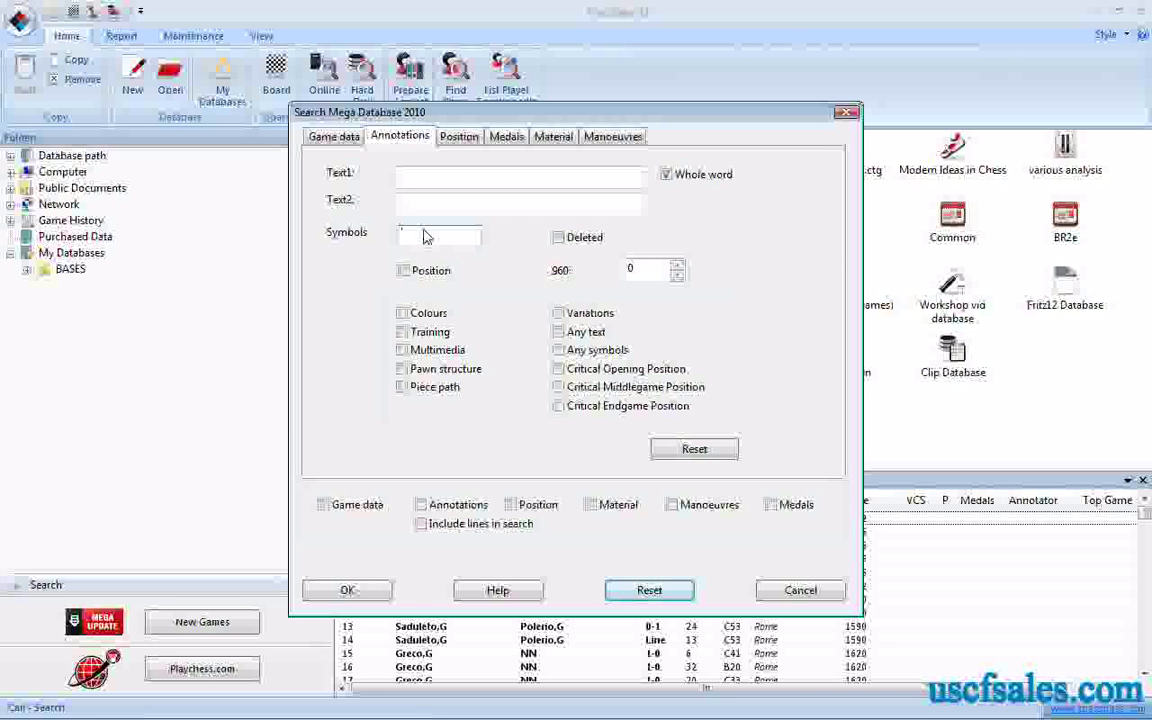
text(=)
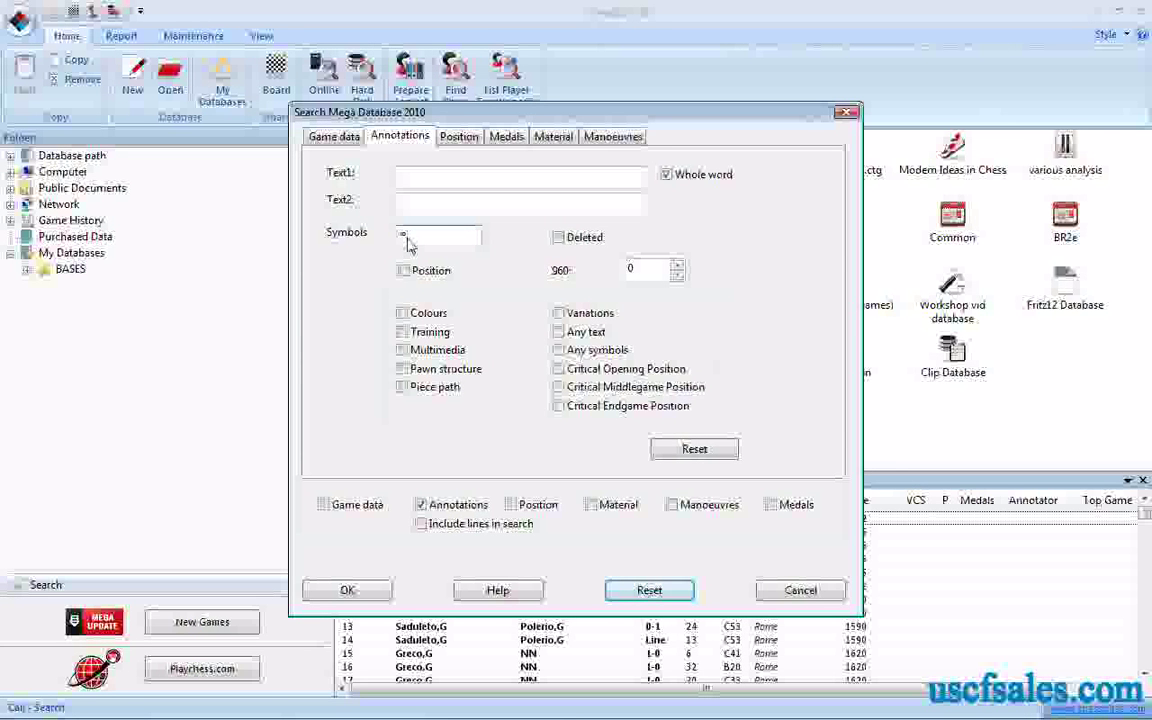
click(343, 589)
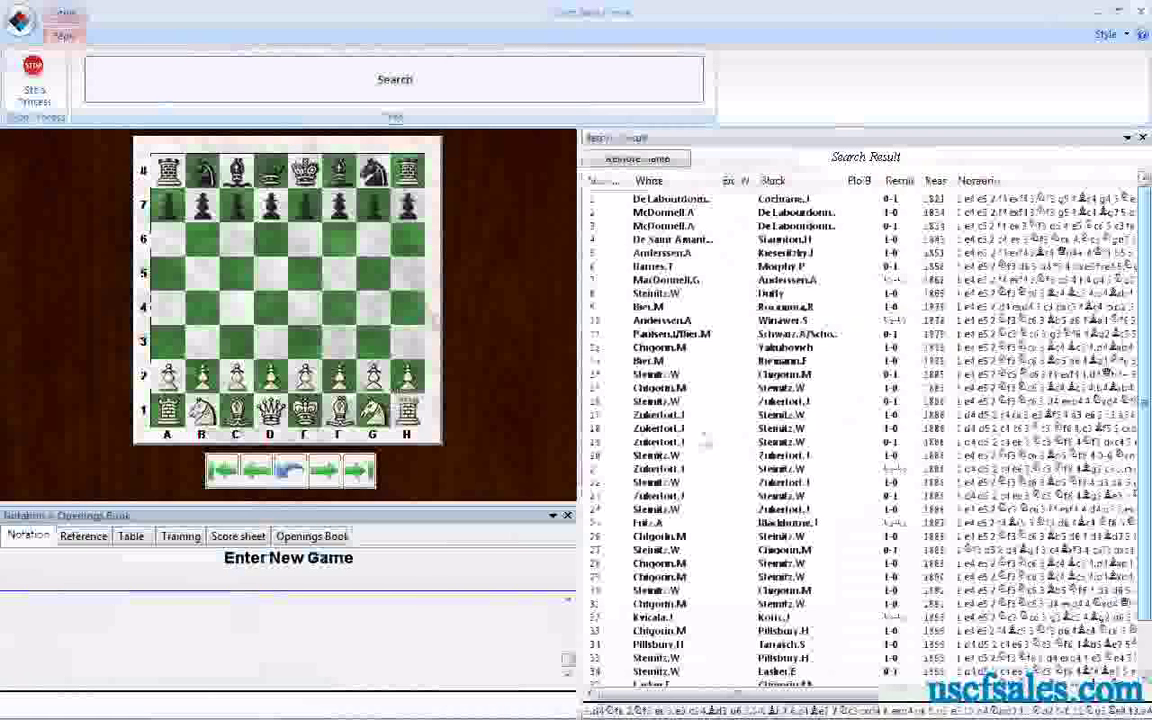
Load the 1886 and 1889 World Championship games, then close the results window
double_click(697, 428)
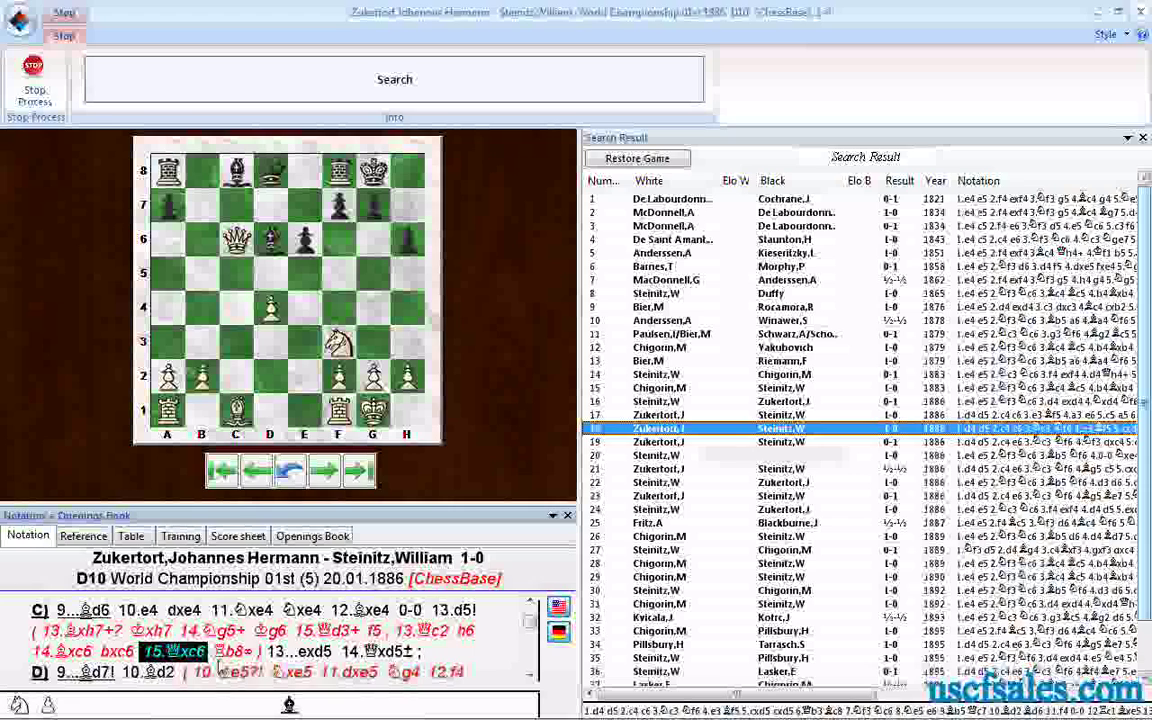
double_click(650, 551)
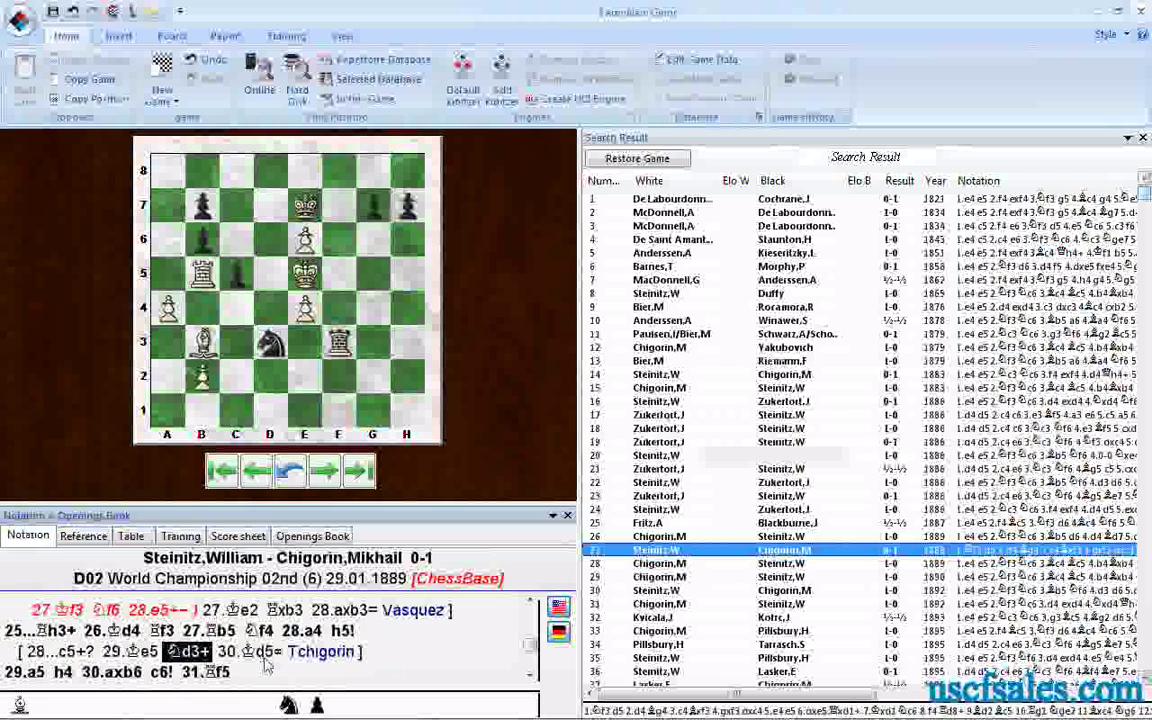
click(1142, 14)
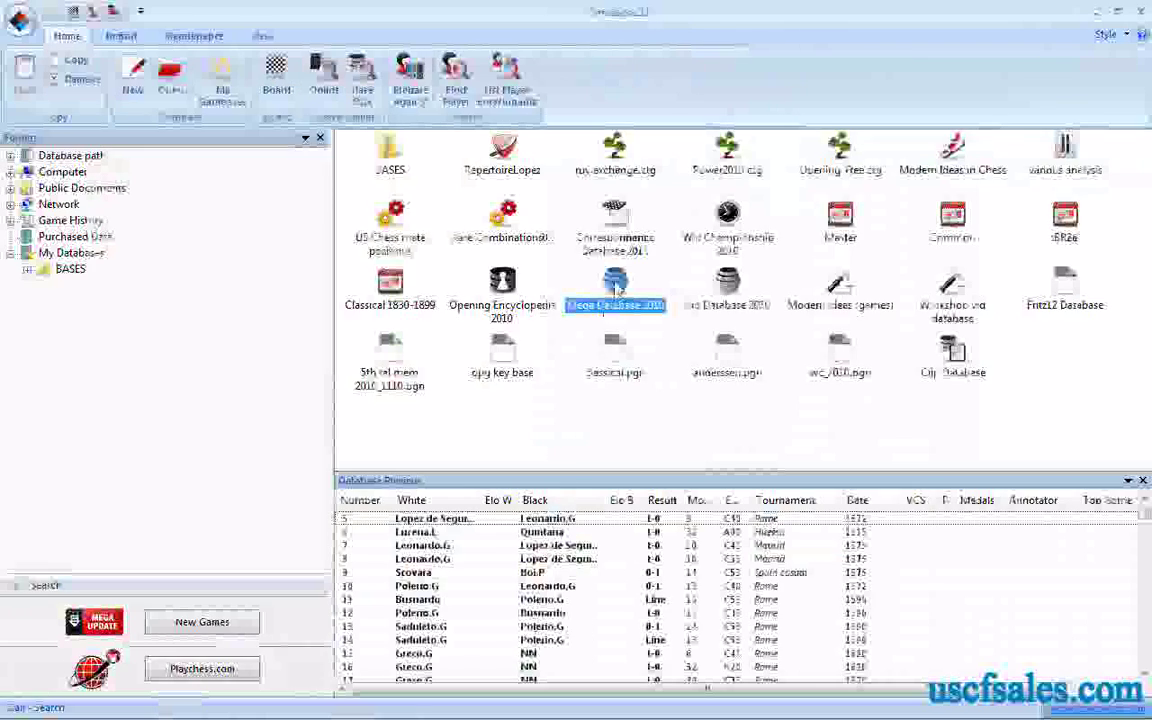
Reopen the Mega Database 2010 search, clear the old symbol entry and tick Deleted
right_click(635, 280)
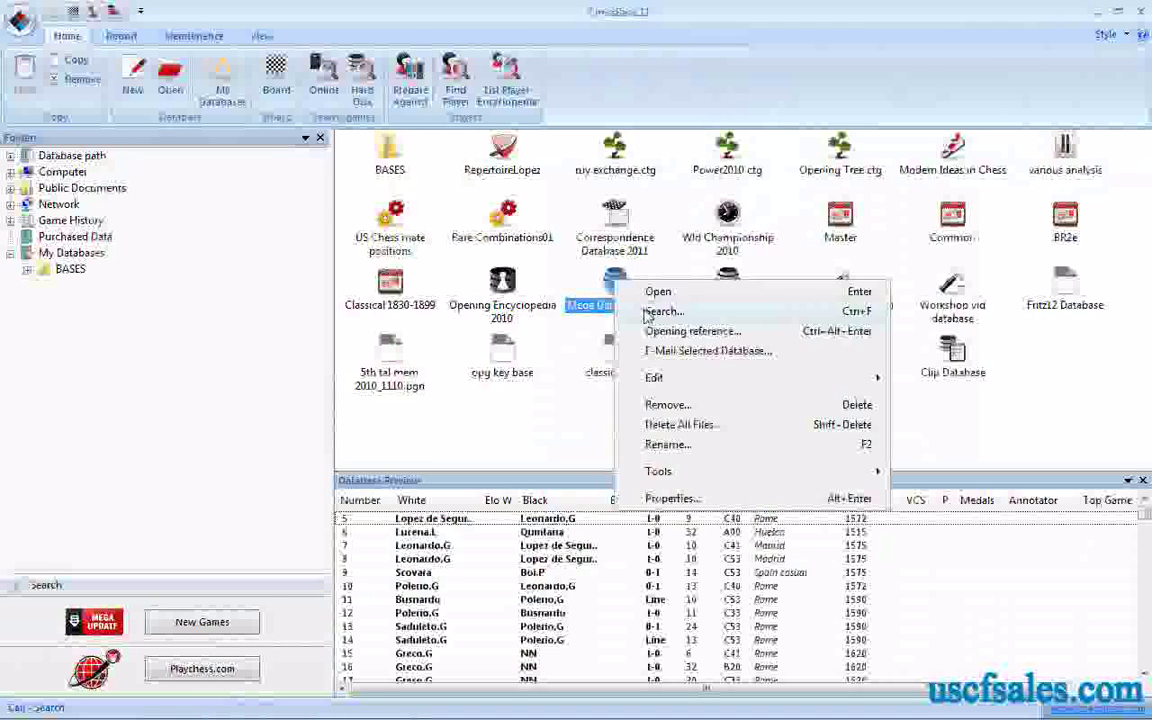
click(648, 314)
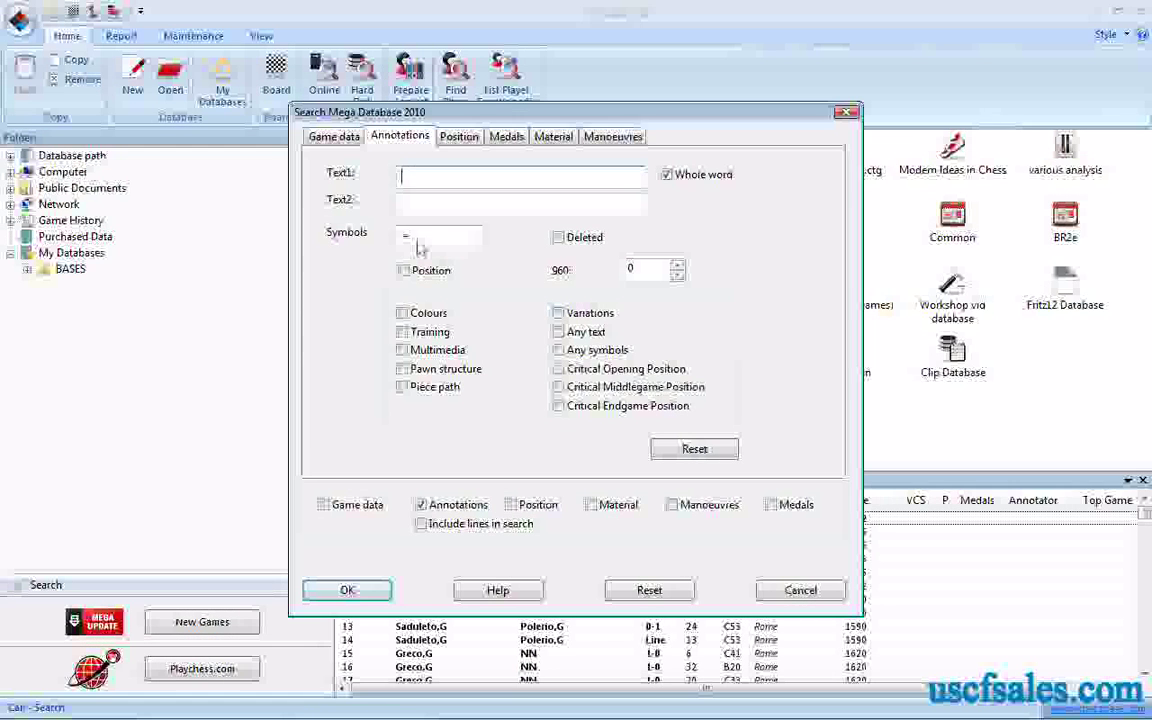
key(Delete)
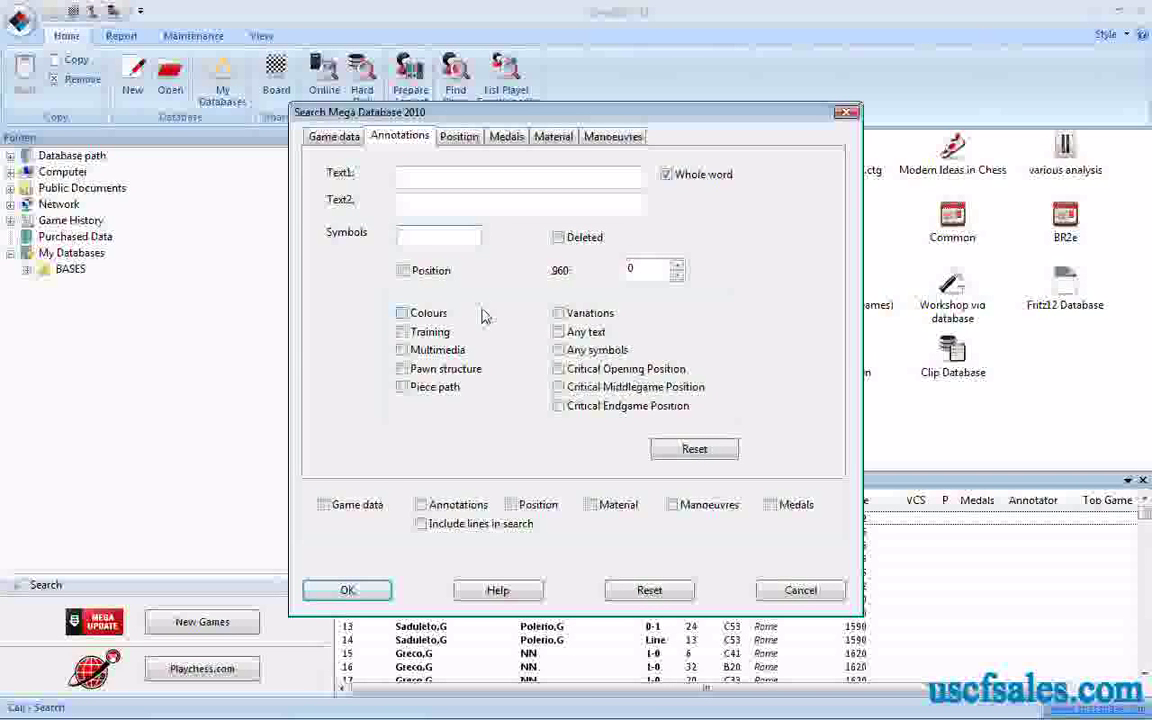
click(558, 238)
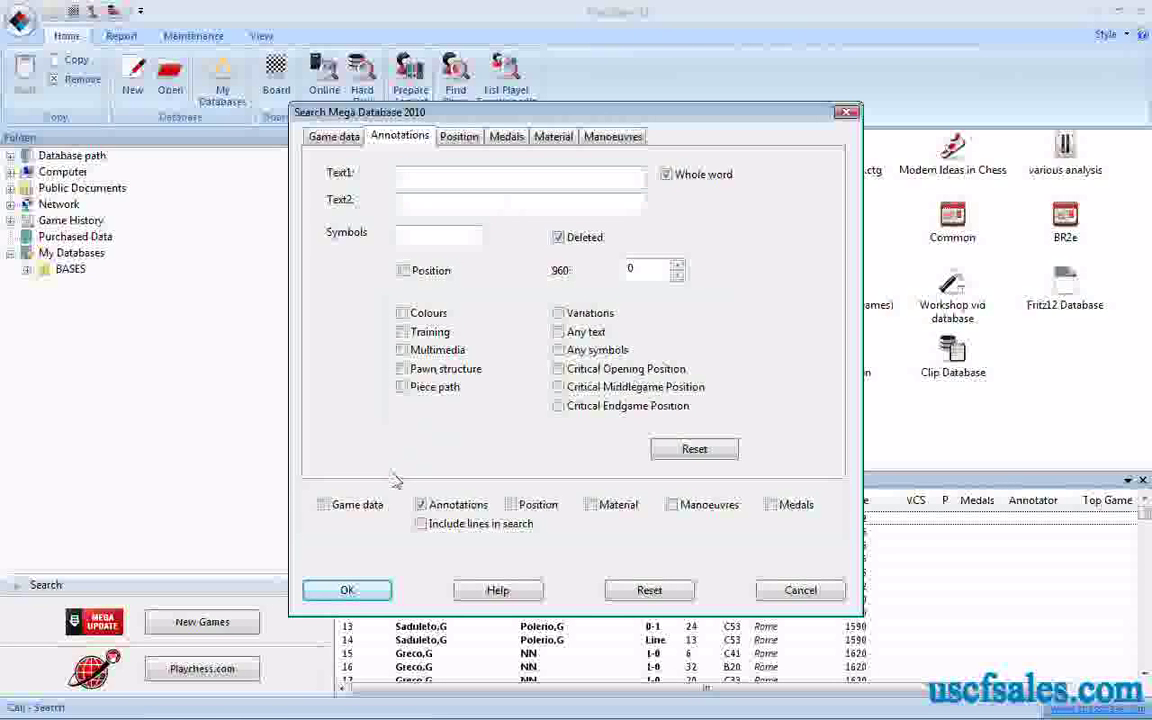
Reset all criteria, tick Annotations only, and run the search to list the matching games
click(694, 449)
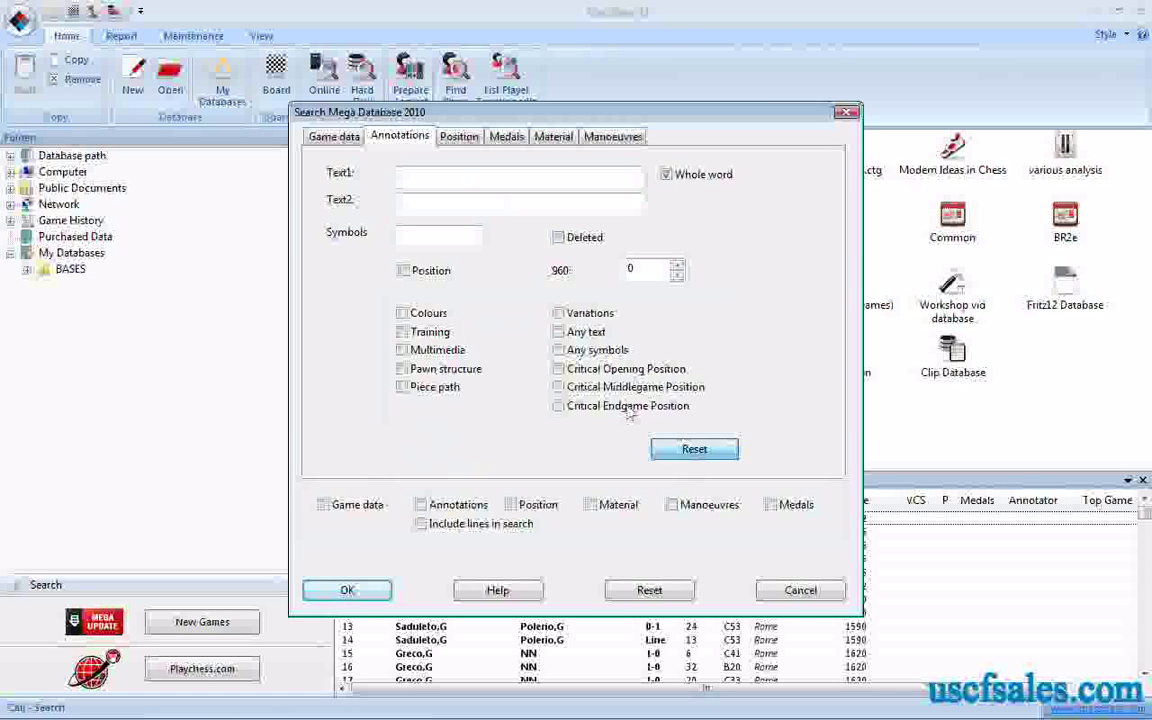
click(490, 205)
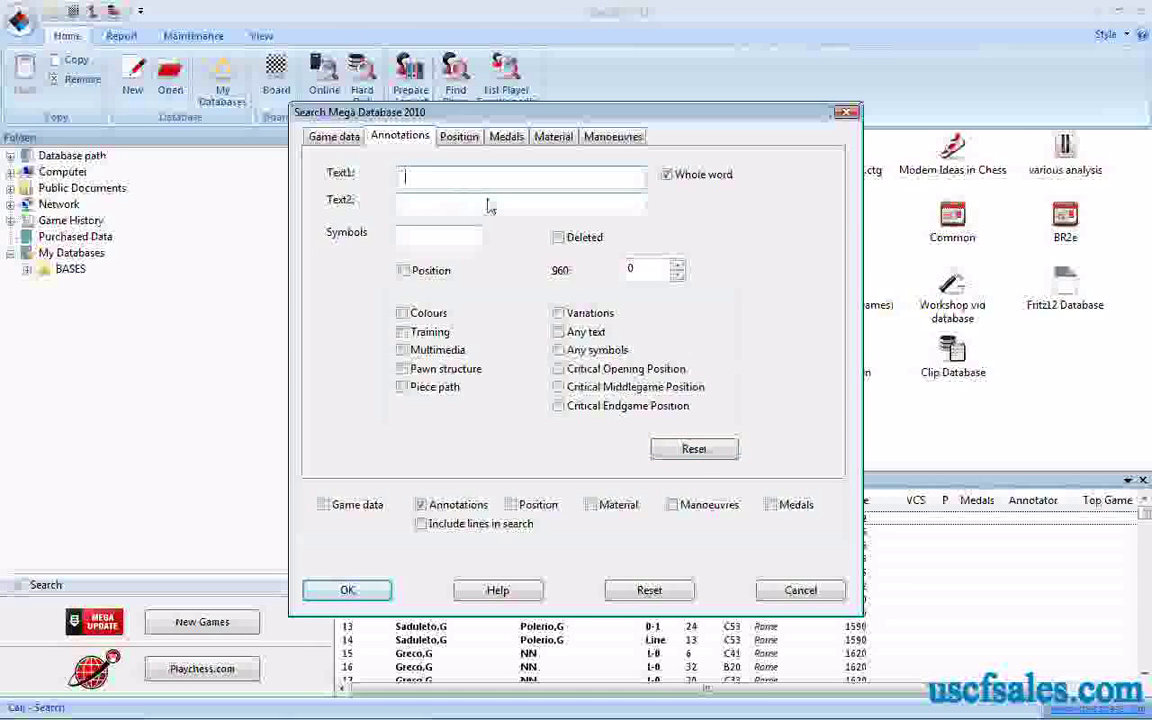
click(345, 591)
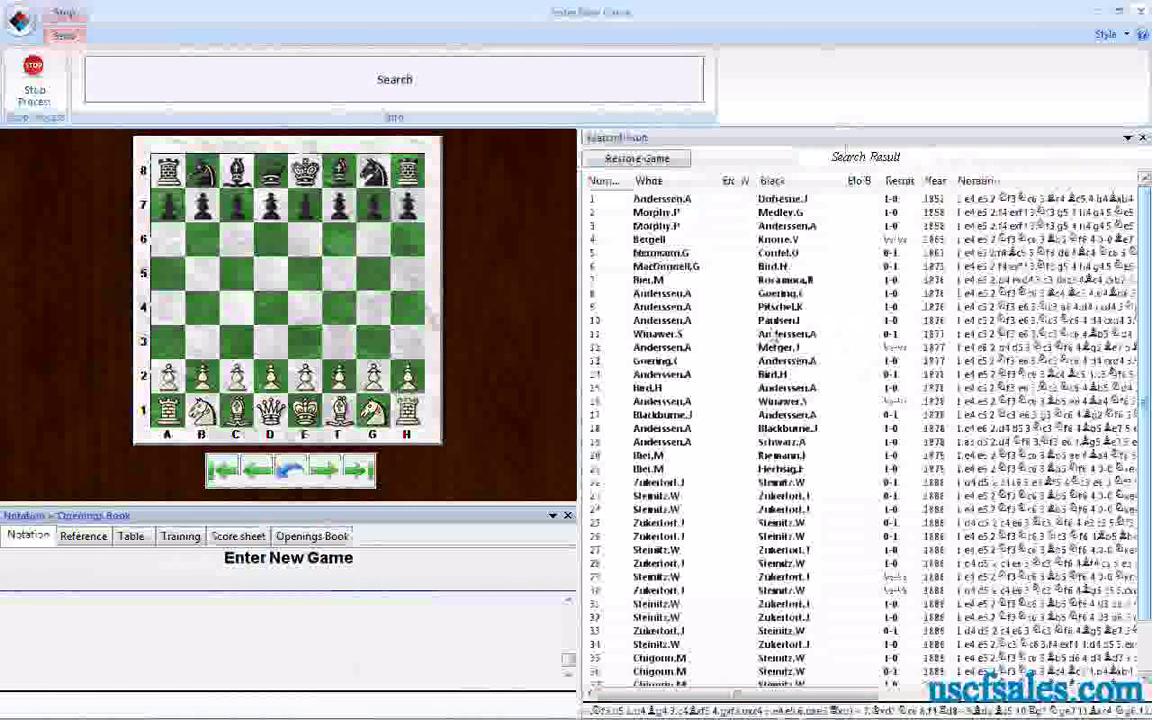
Load the 1877 Leipzig game (B30, 0-1) from row 11 of the search results
double_click(773, 336)
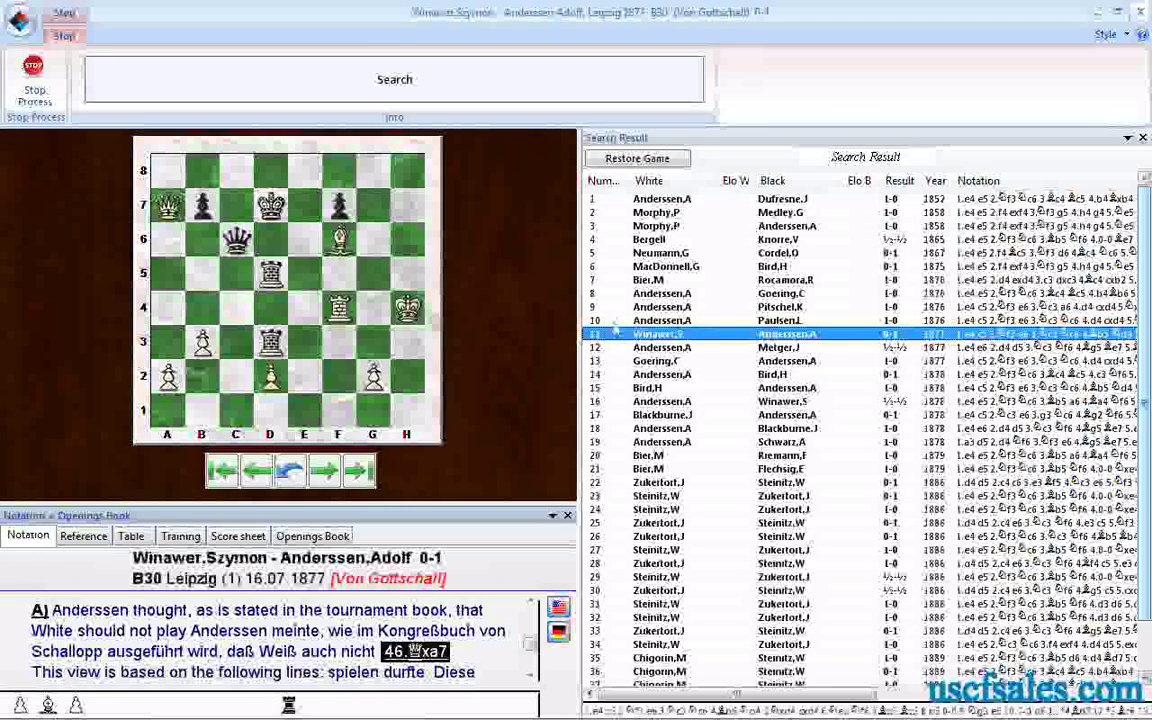